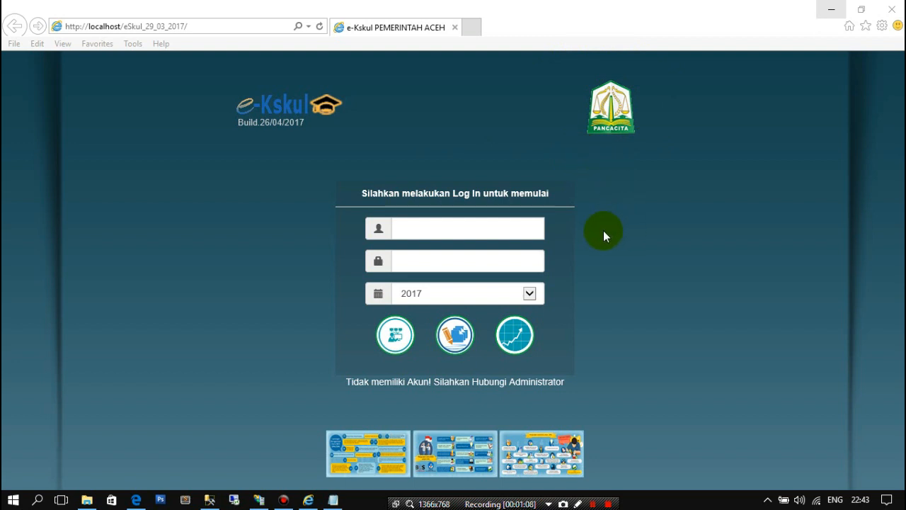
left_click(526, 225)
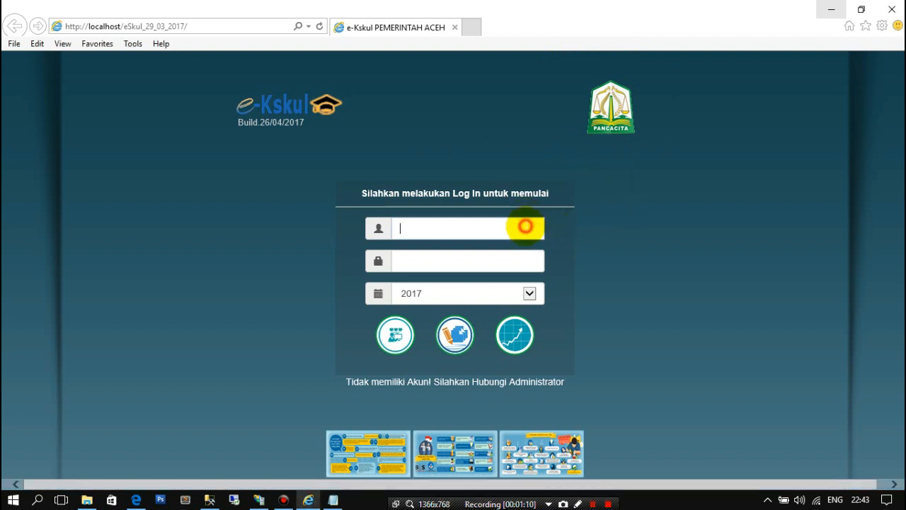
left_click(481, 259)
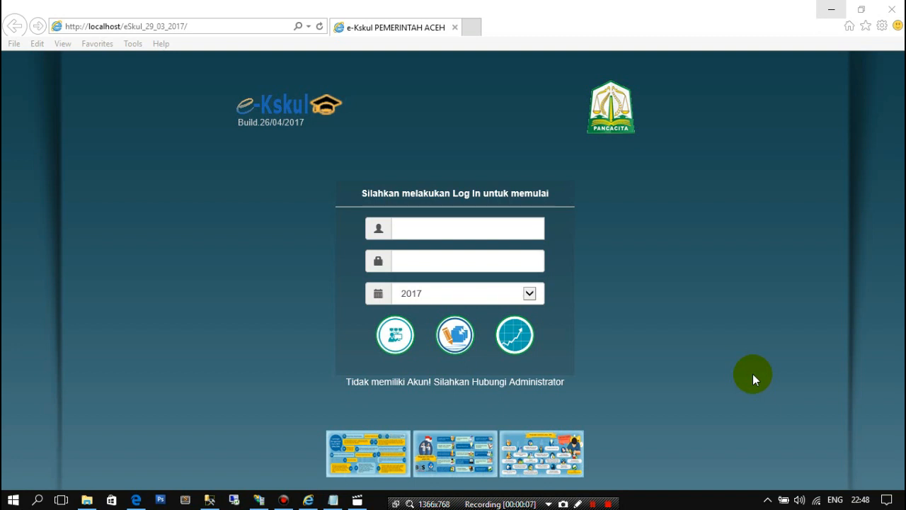
left_click(522, 227)
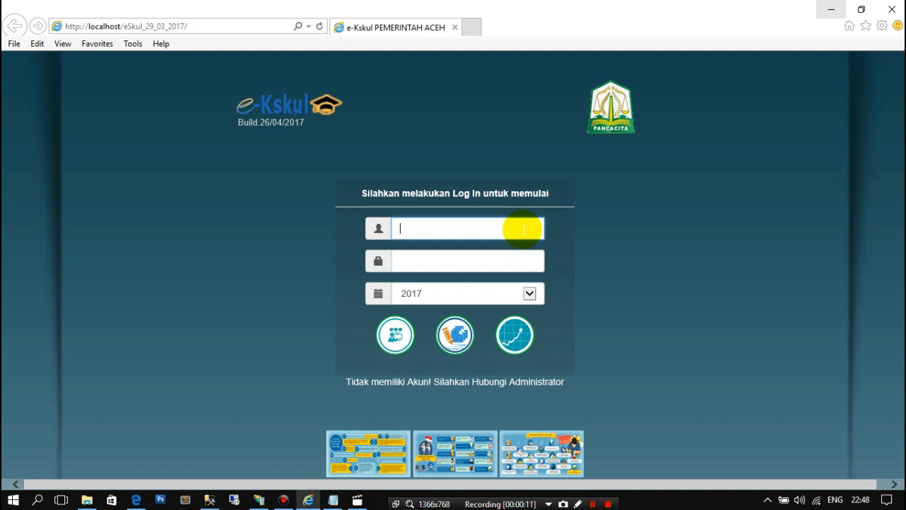
left_click(501, 262)
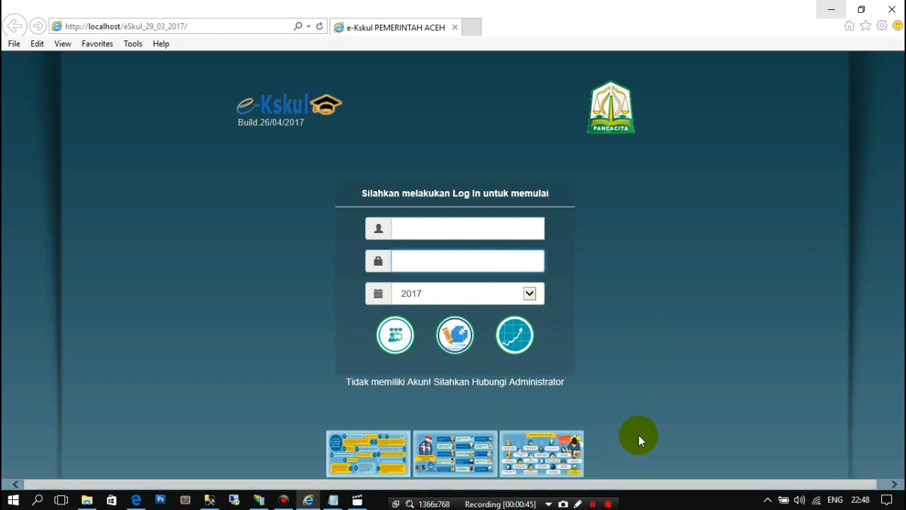
left_click(359, 500)
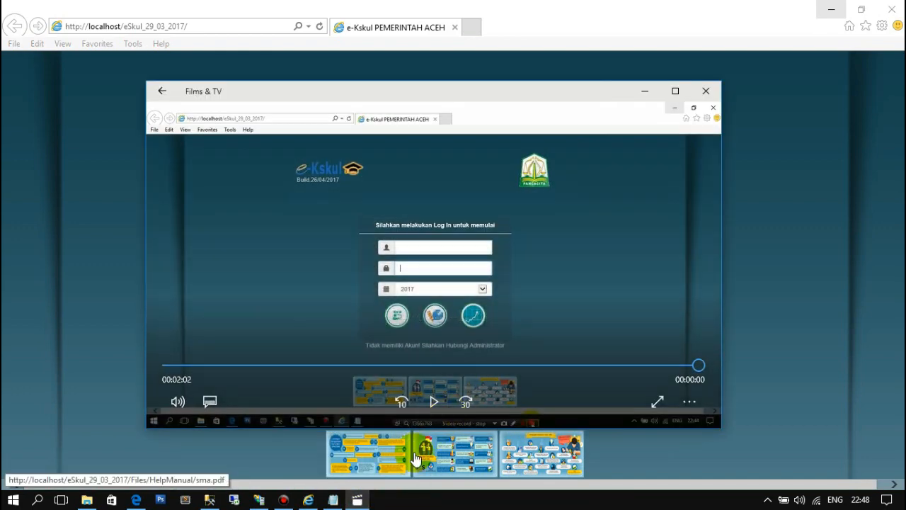
left_click(358, 500)
- Switch to the Notepad file with the login details and copy the NPSN number
left_click(333, 500)
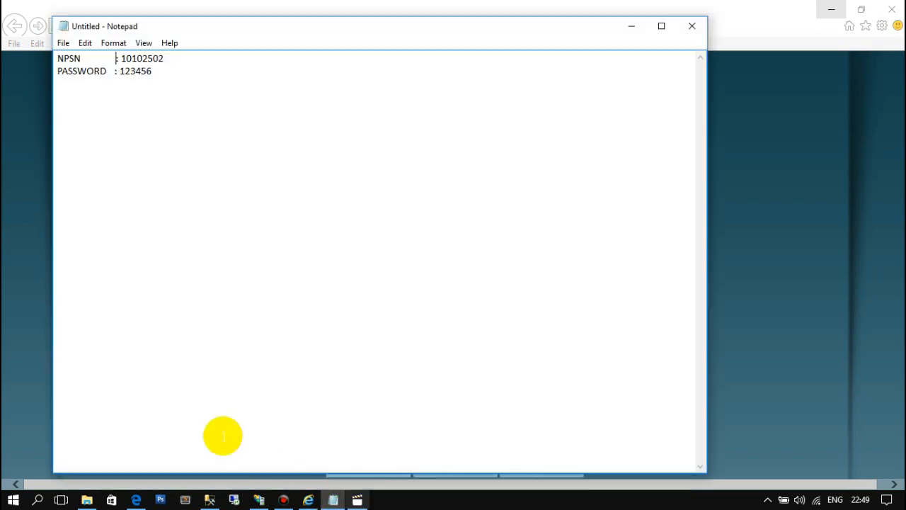
left_click_drag(119, 59, 164, 62)
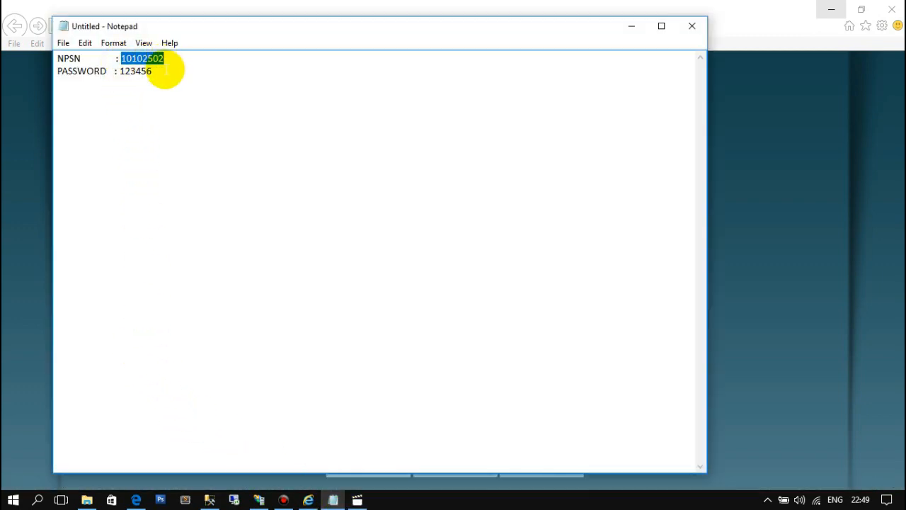
right_click(150, 61)
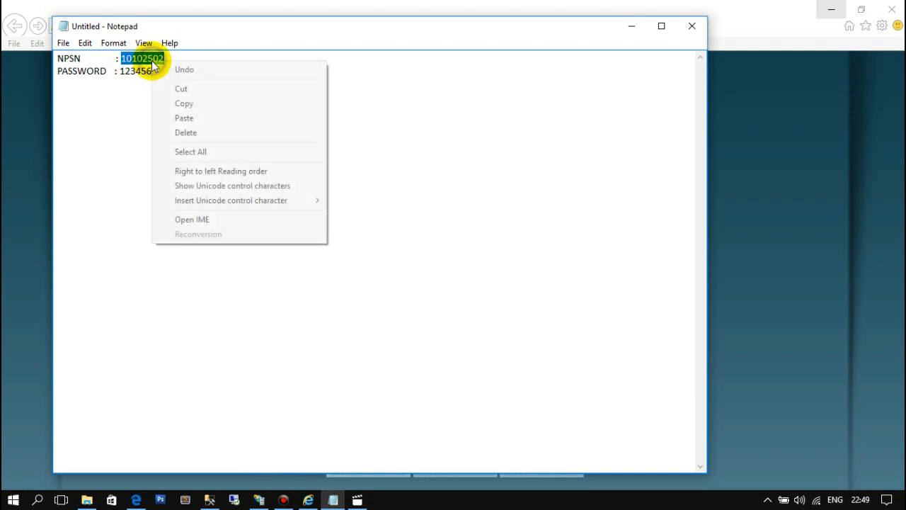
left_click(183, 105)
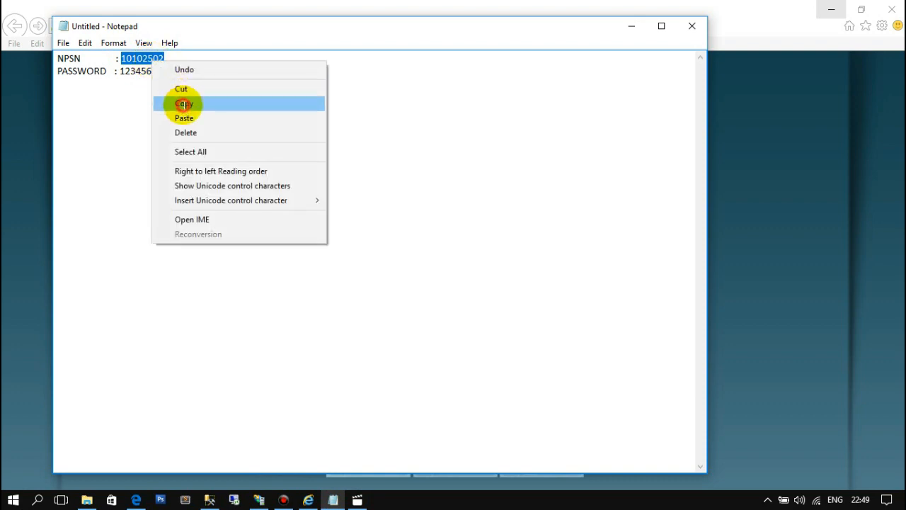
left_click_drag(119, 72, 164, 59)
left_click(176, 83)
right_click(153, 62)
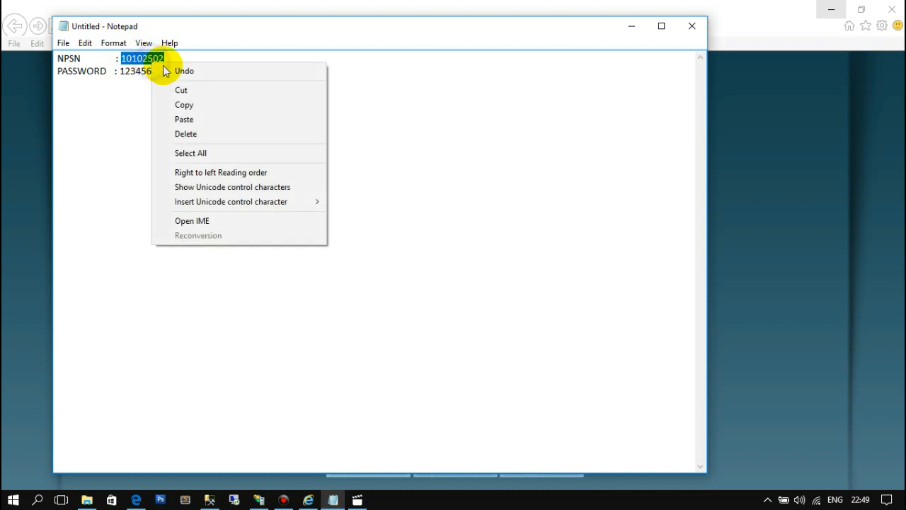
left_click(183, 104)
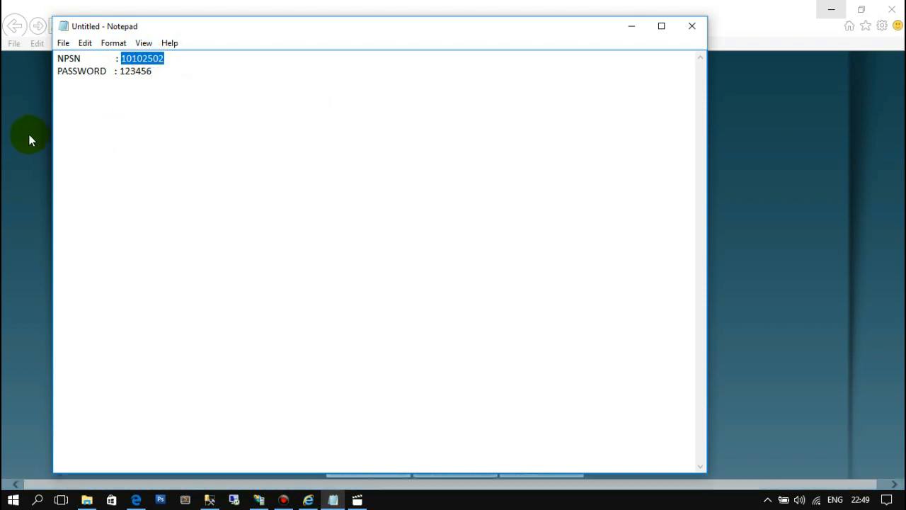
- Return to the e-Kskul login page in Internet Explorer and paste the copied NPSN into the user name field
left_click(28, 137)
left_click(400, 228)
right_click(400, 228)
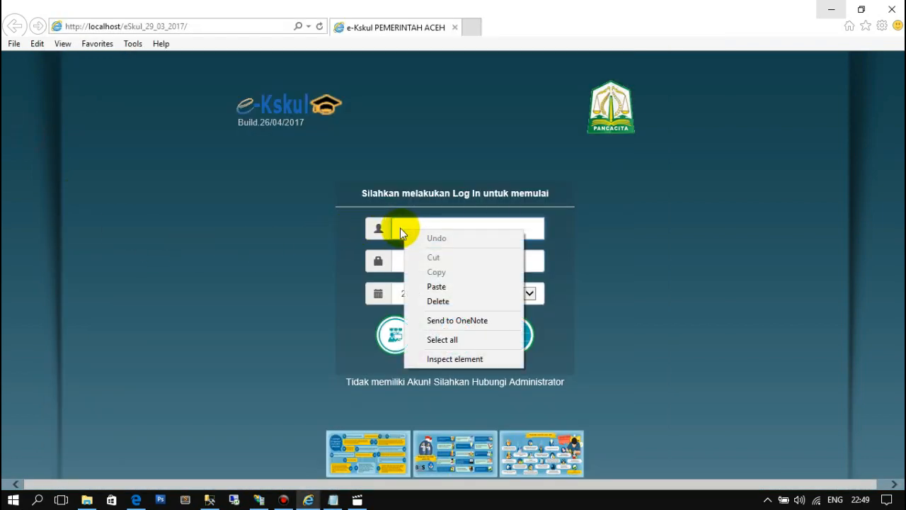
left_click(439, 286)
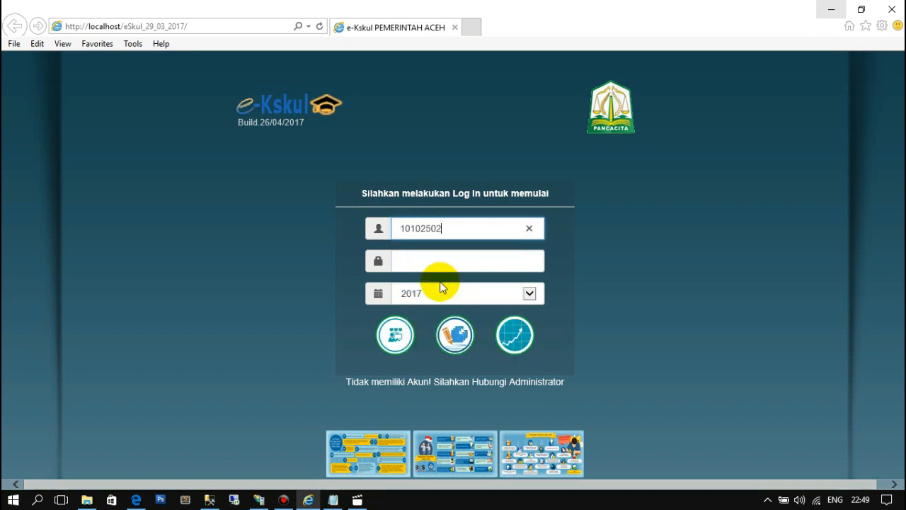
- Enter the account password and log in to the budgeting module (Modul Penganggaran) for the year 2017
left_click(415, 262)
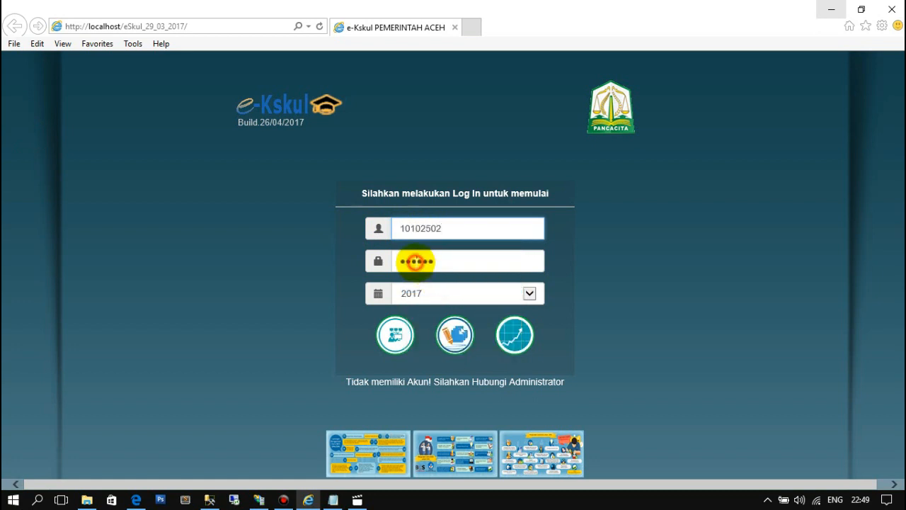
left_click_drag(439, 262, 383, 261)
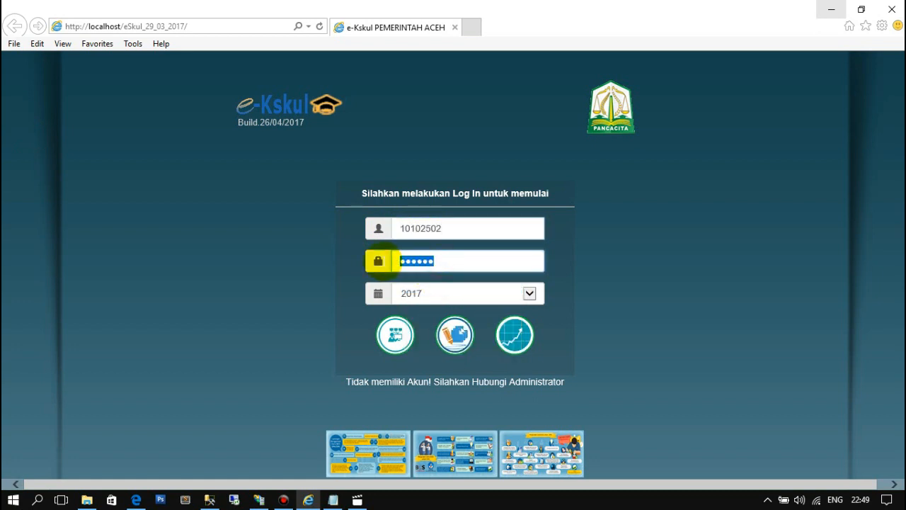
type("••••••")
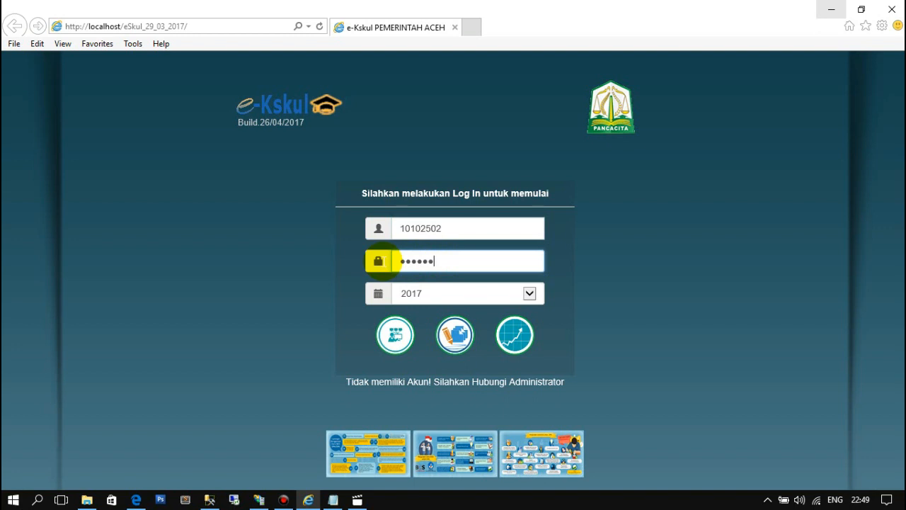
left_click(454, 342)
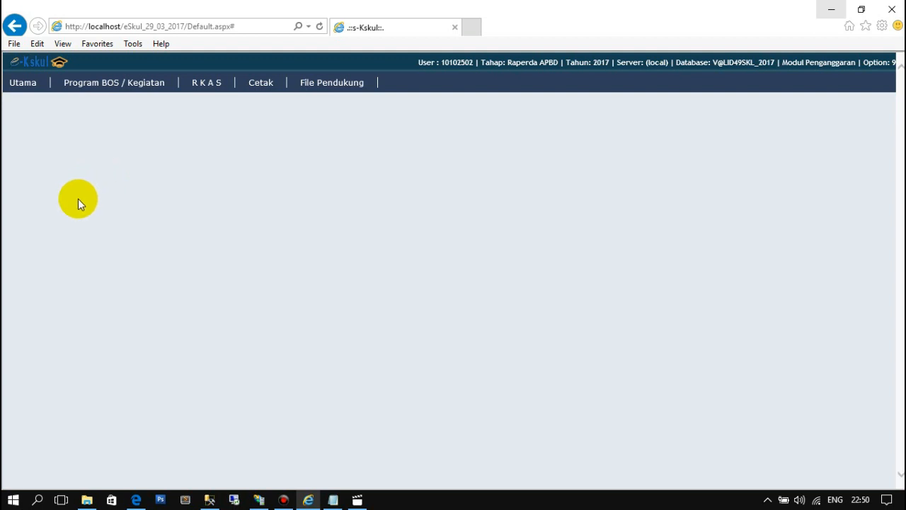
mouse_move(24, 89)
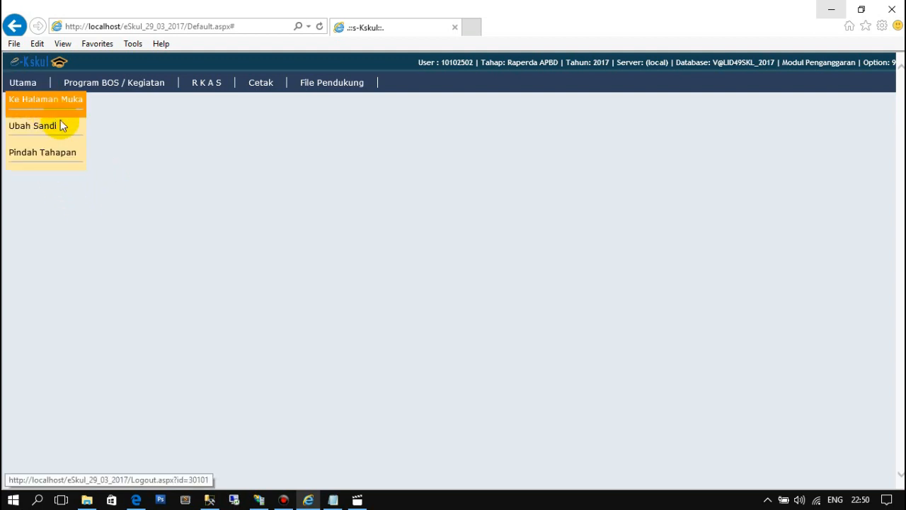
mouse_move(122, 88)
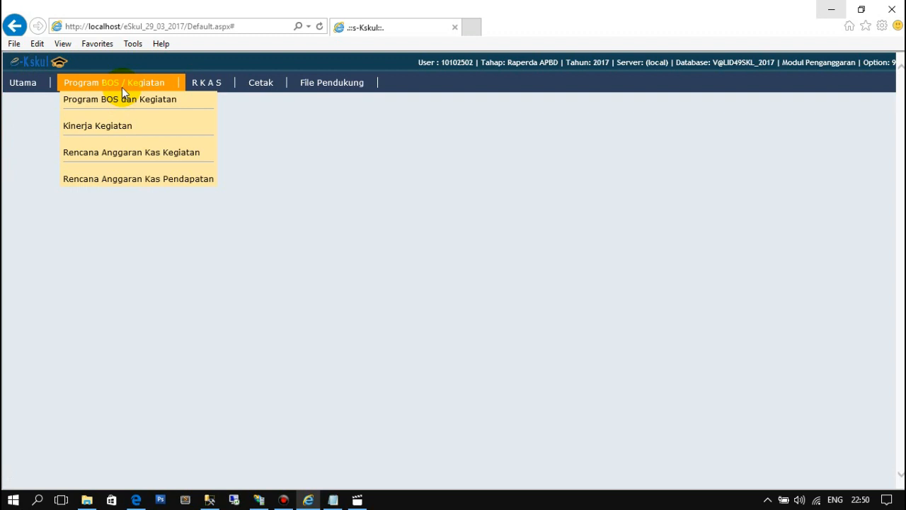
mouse_move(214, 92)
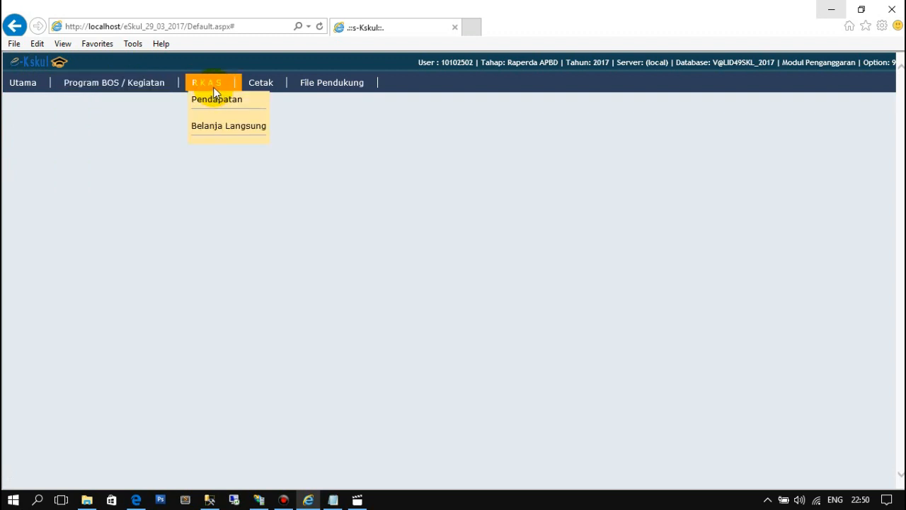
mouse_move(250, 89)
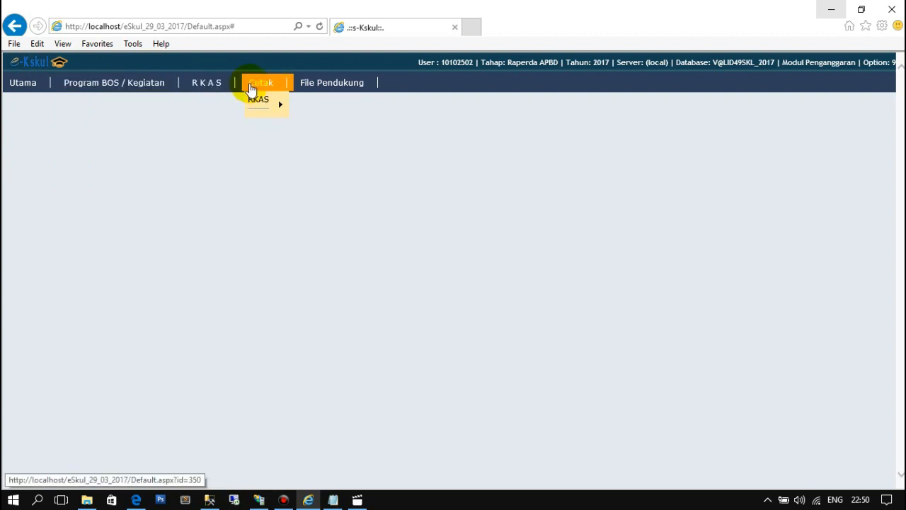
mouse_move(289, 101)
mouse_move(326, 91)
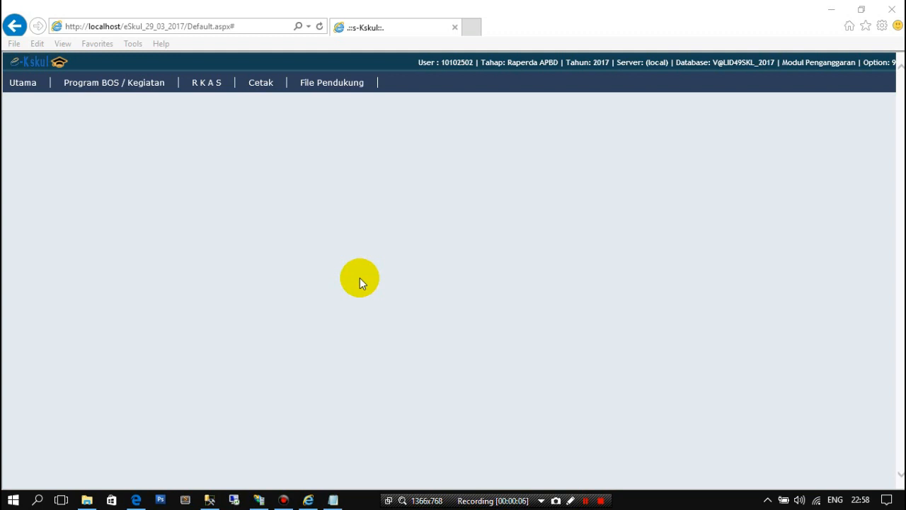
- Open the Program BOS dan Kegiatan page for the school
left_click(122, 88)
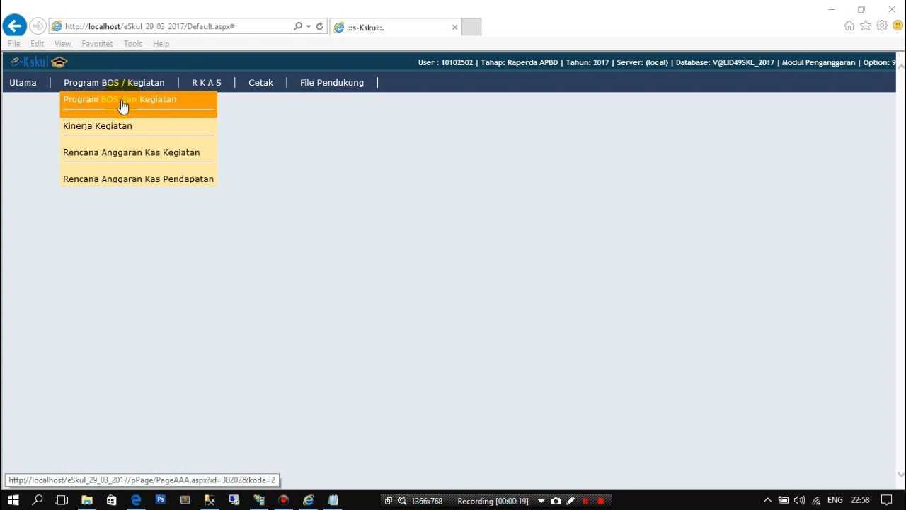
left_click(123, 106)
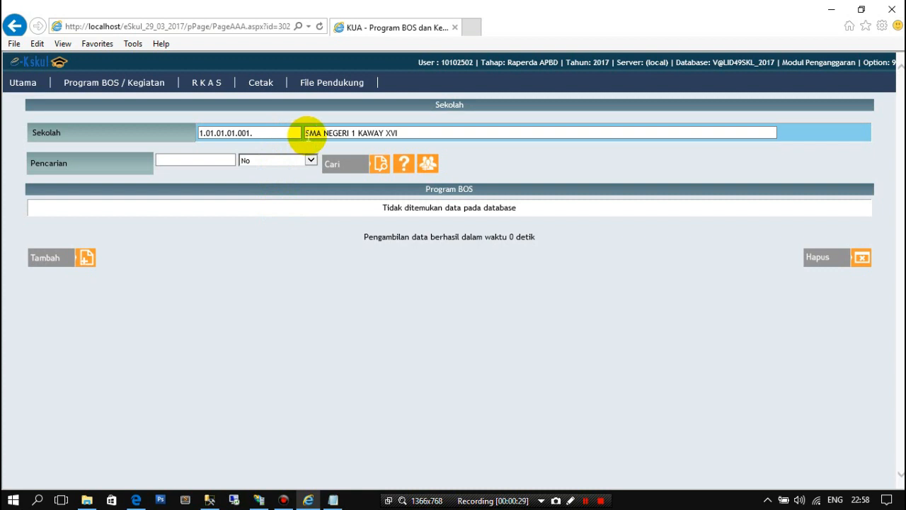
left_click(255, 133)
left_click_drag(255, 133, 198, 135)
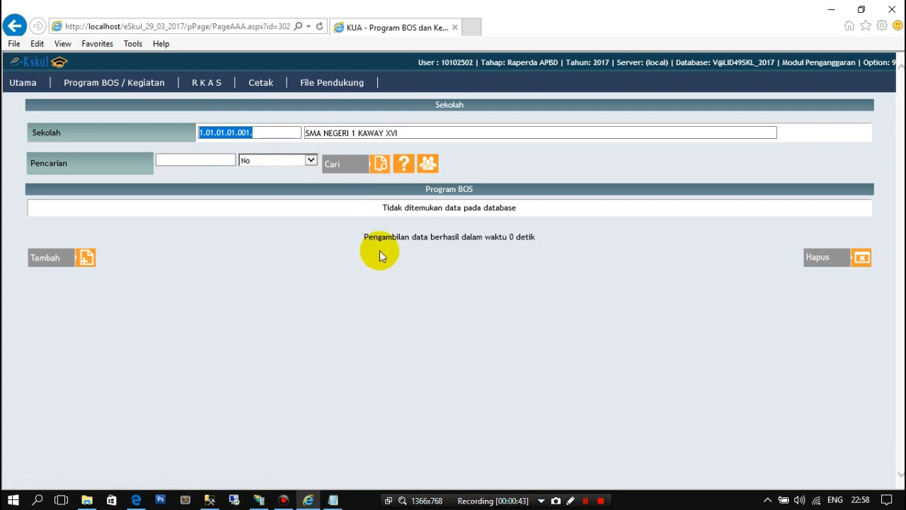
left_click(427, 269)
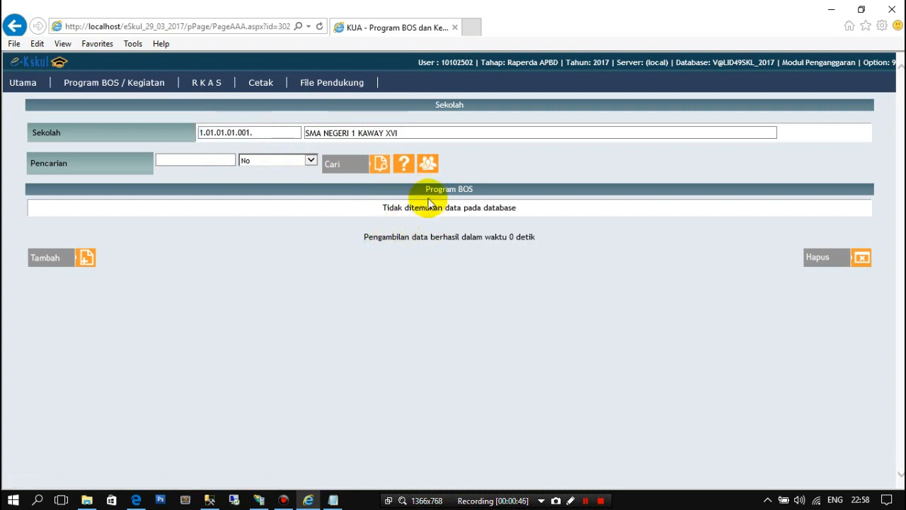
left_click_drag(426, 189, 473, 187)
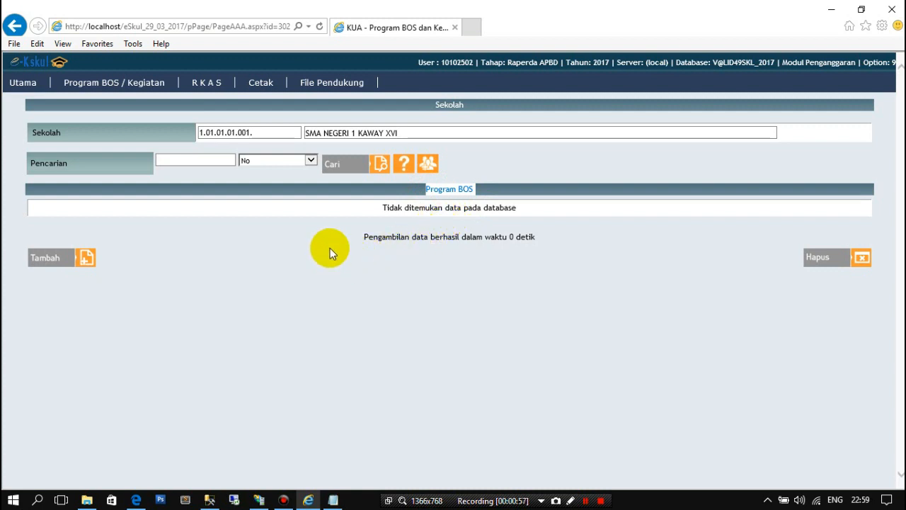
- Add the first five Program BOS entries, from Pengembangan Sumber Daya Manusia (SDM) through Pengembangan Manajemen Sekolah, and save them
left_click(59, 266)
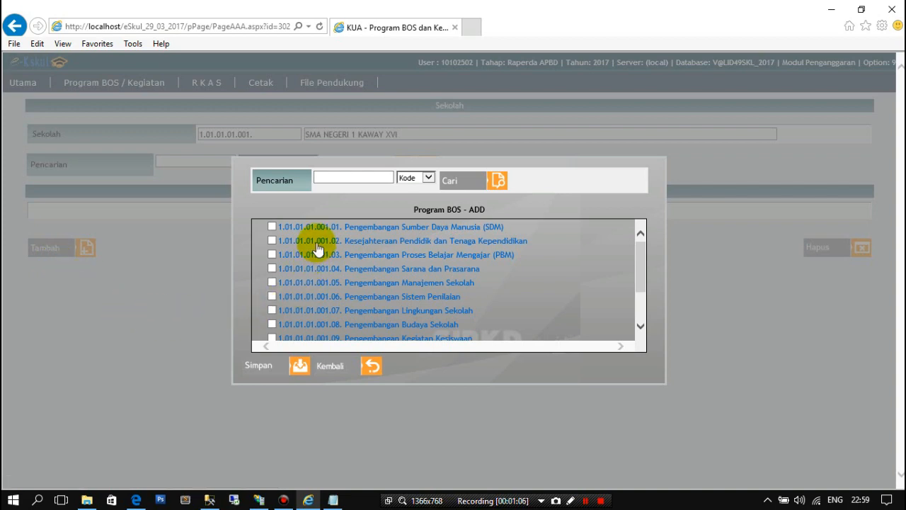
scroll(317, 250, "down", 2)
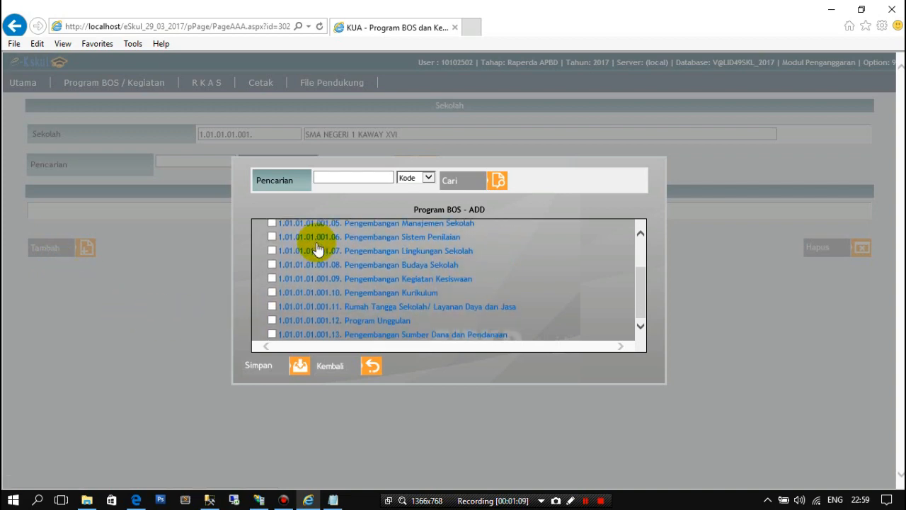
scroll(328, 287, "up", 2)
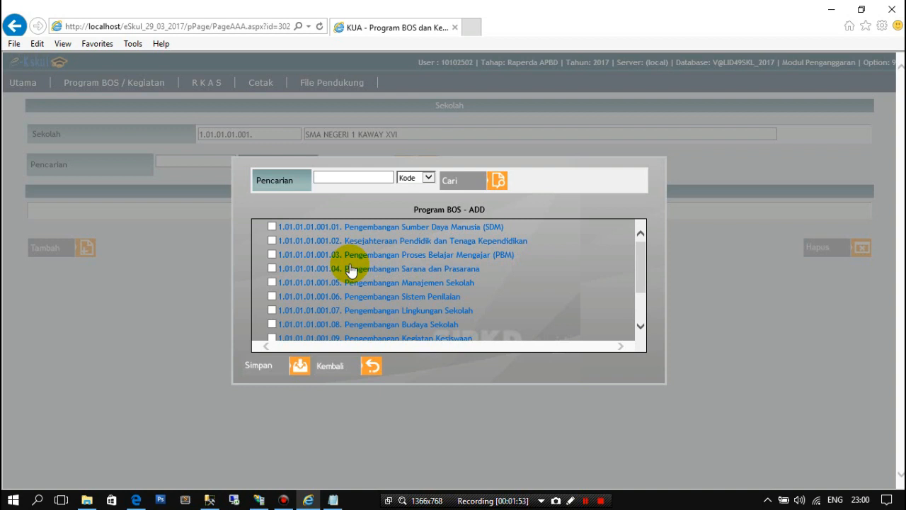
left_click(272, 227)
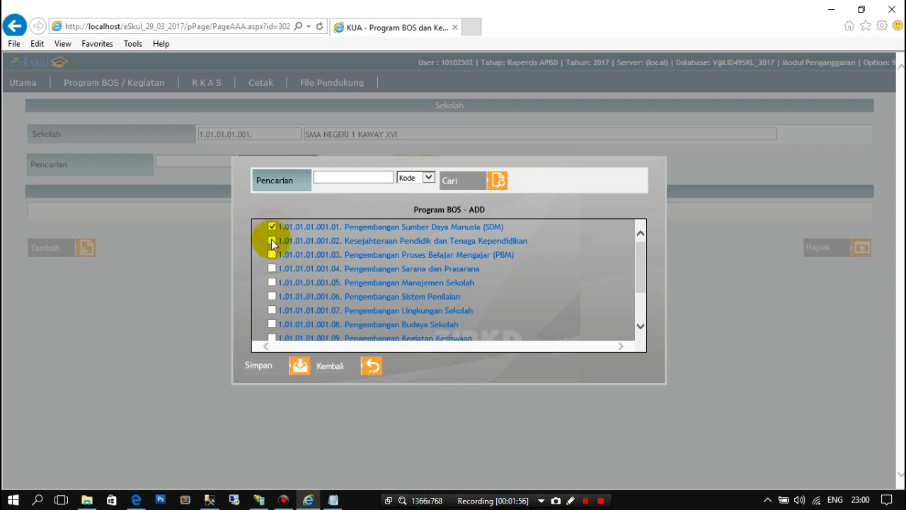
left_click(272, 240)
left_click(272, 255)
left_click(273, 283)
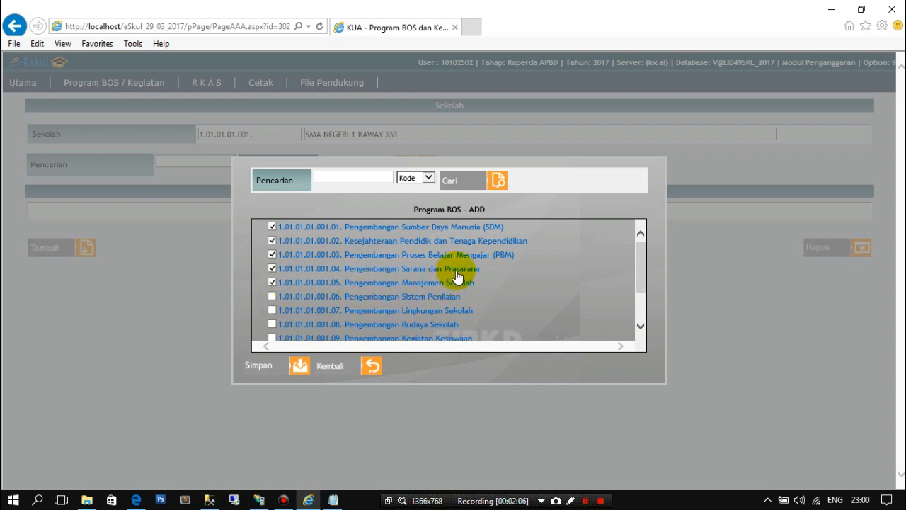
left_click(273, 282)
left_click(273, 283)
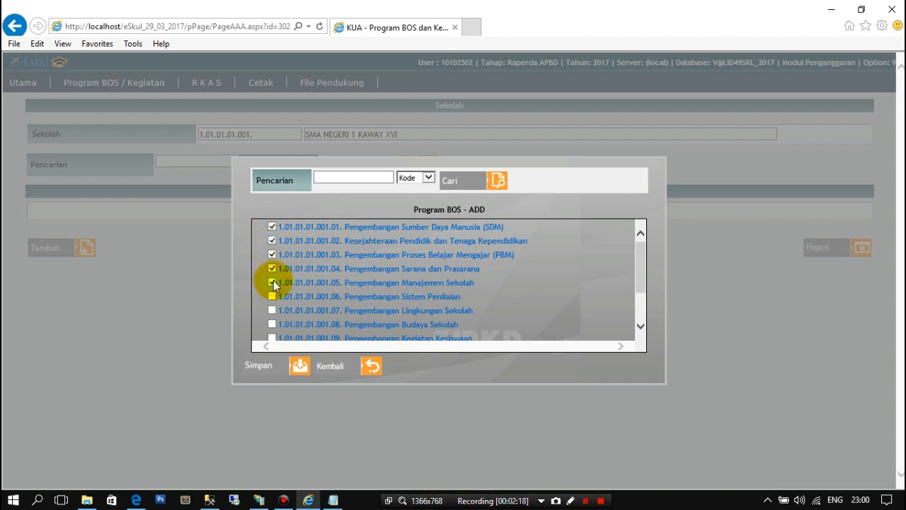
left_click(278, 369)
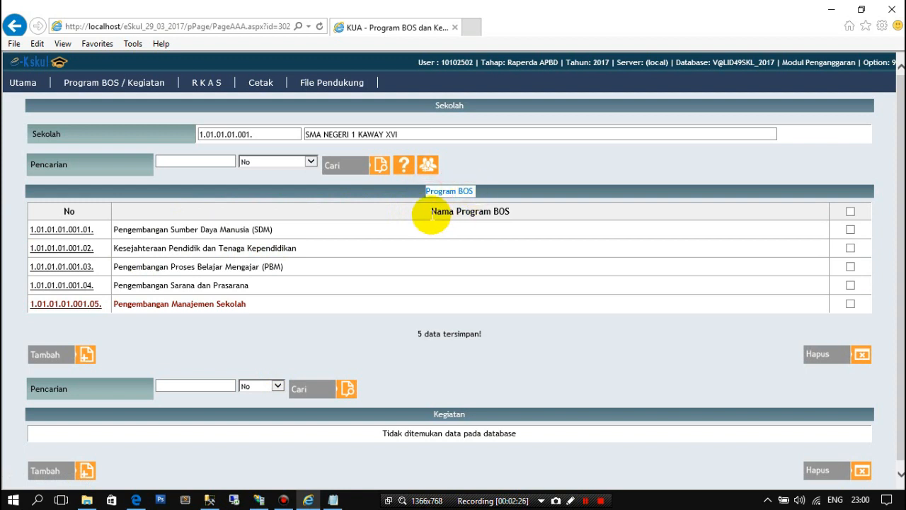
- Select the Pengembangan Sumber Daya Manusia (SDM) program in the Program BOS list
left_click_drag(430, 211, 505, 211)
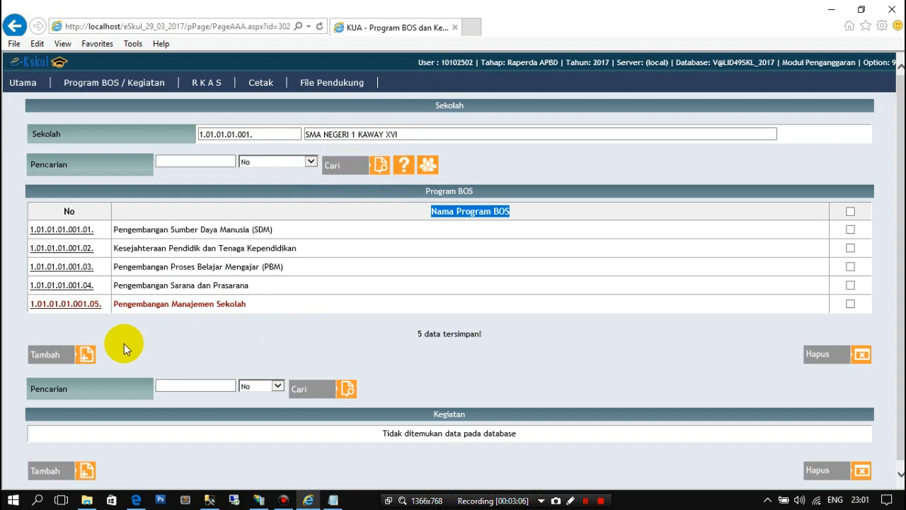
left_click(80, 236)
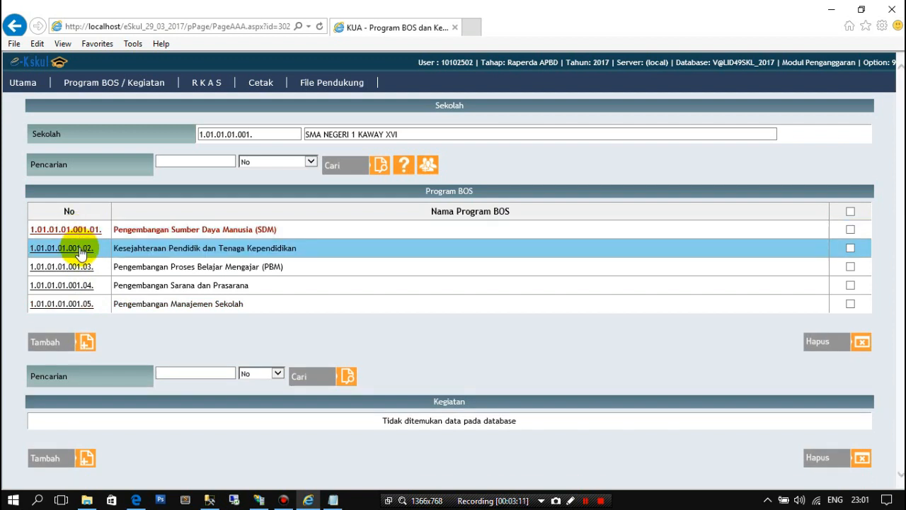
- Go through the Program BOS entries to view each one's Kegiatan list, returning to Pengembangan Sumber Daya Manusia (SDM)
left_click(80, 251)
left_click(81, 268)
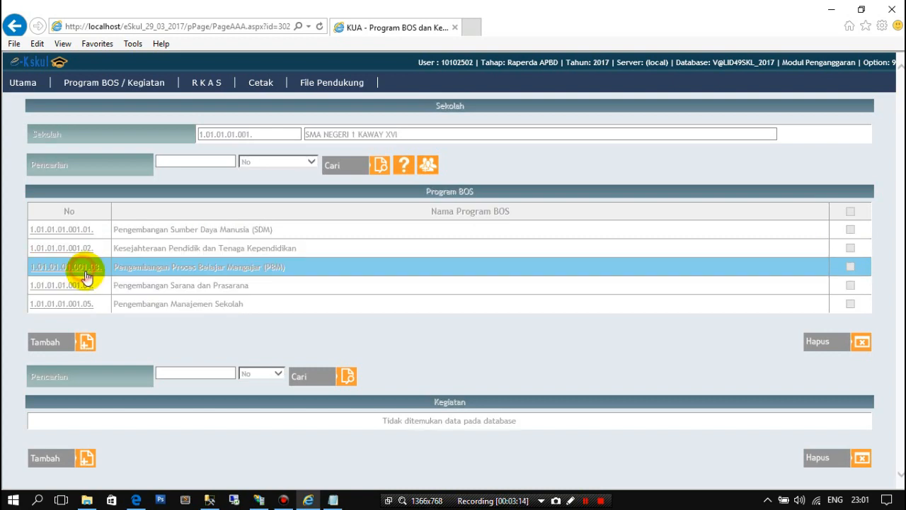
left_click(82, 287)
left_click(81, 303)
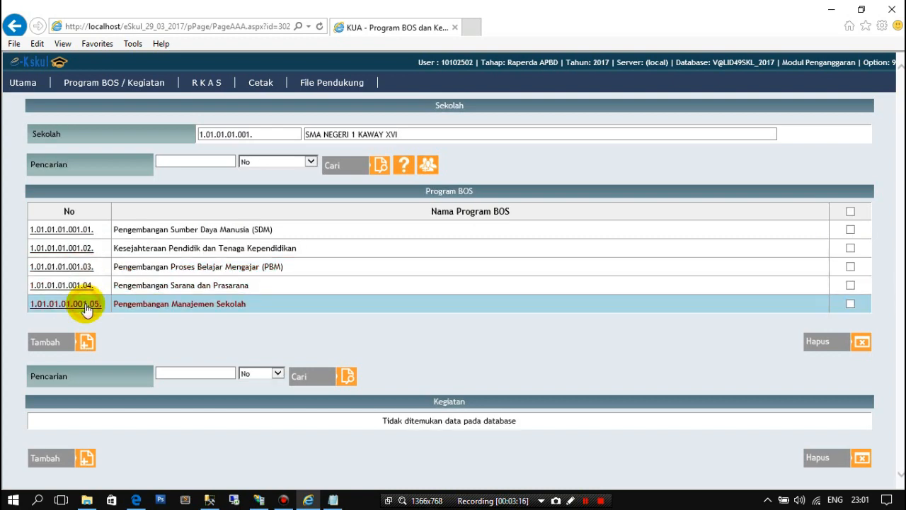
left_click(79, 285)
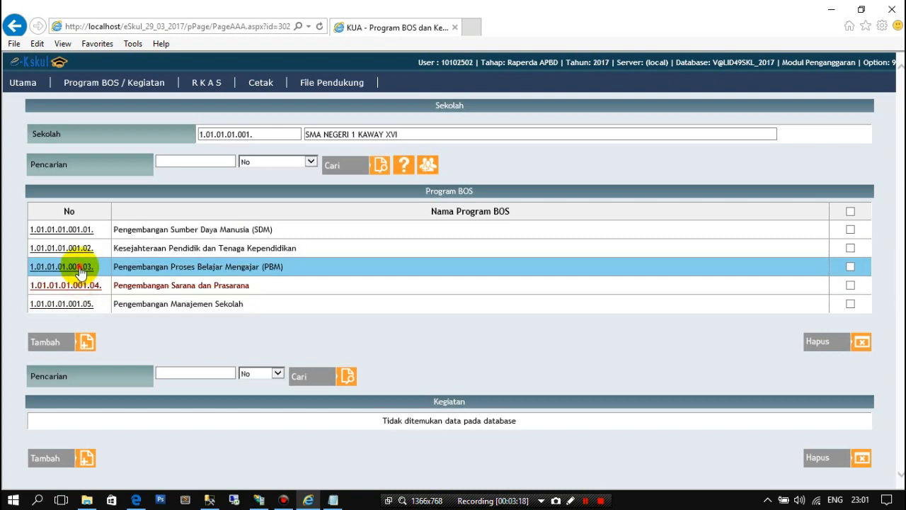
left_click(81, 267)
left_click(78, 230)
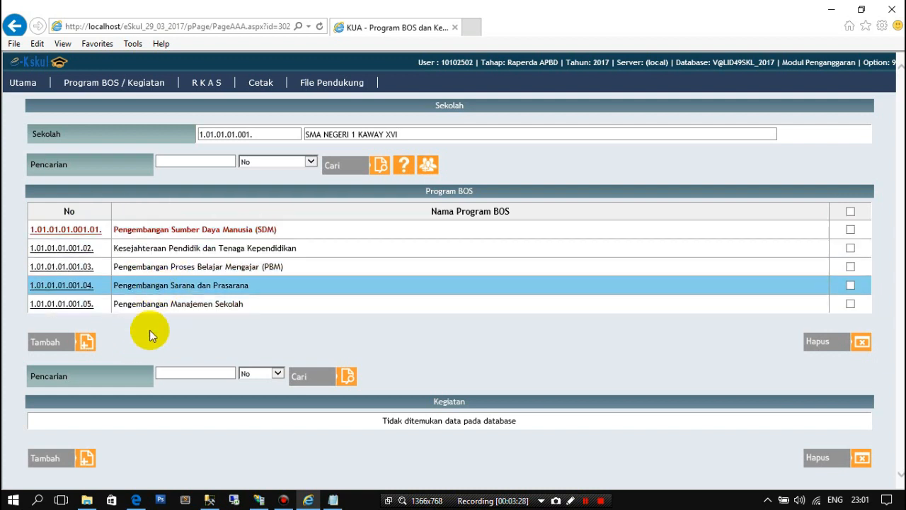
left_click(82, 234)
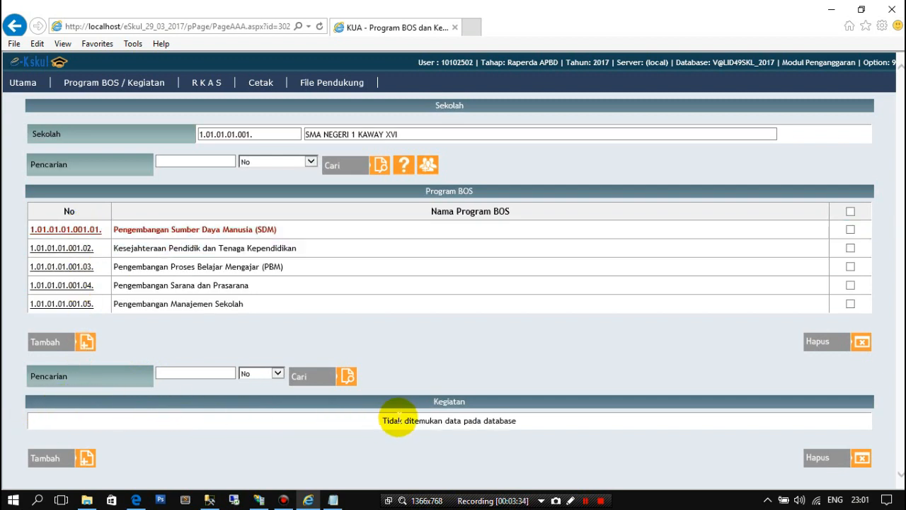
left_click(433, 403)
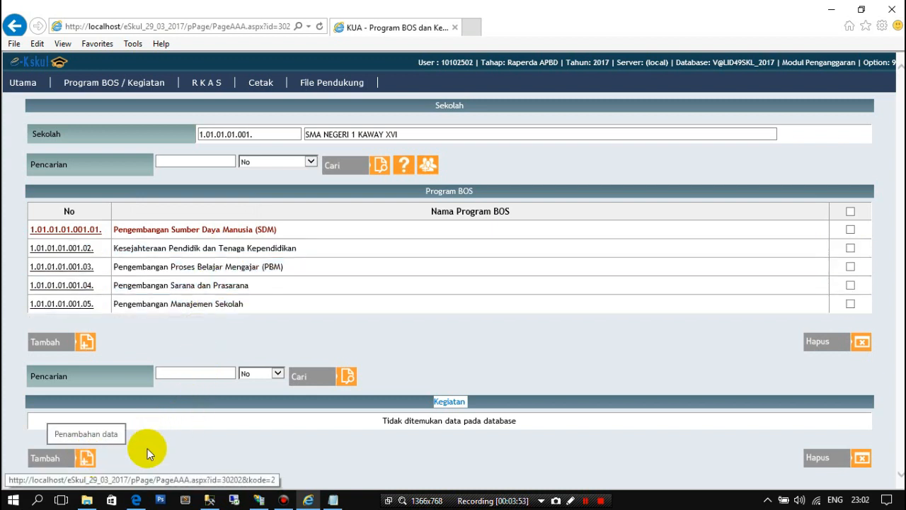
- Start a new Kegiatan under the SDM program with Sifat Baru and choose activity 01, Kegiatan Perjalanan Dinas Pendidik dan Tenaga Kependidikan
left_click(83, 460)
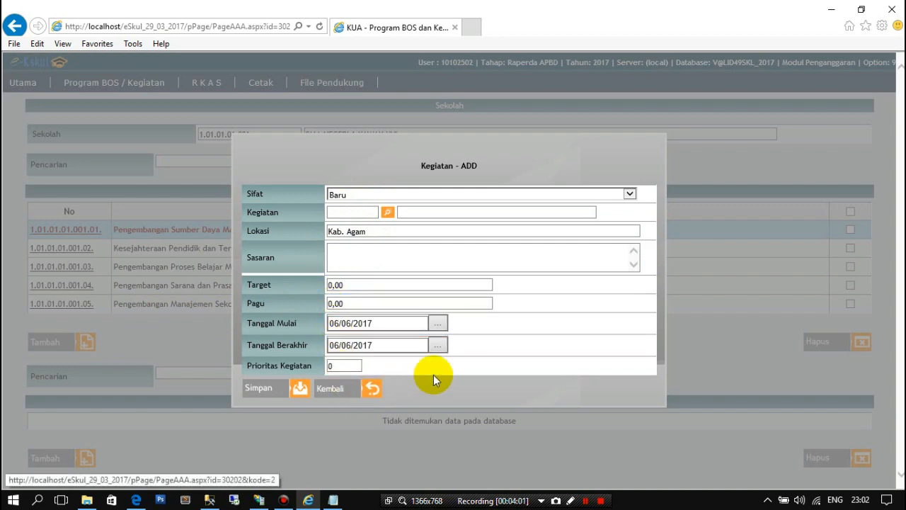
left_click(630, 193)
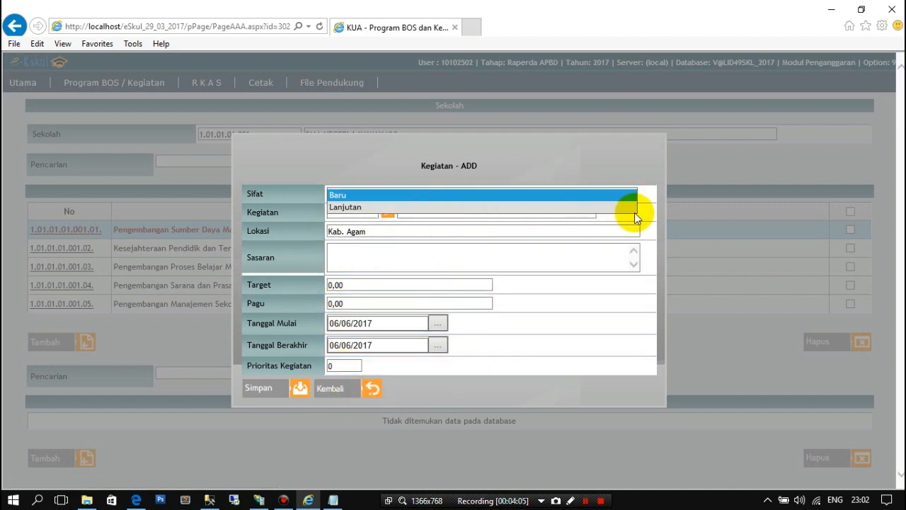
left_click(645, 212)
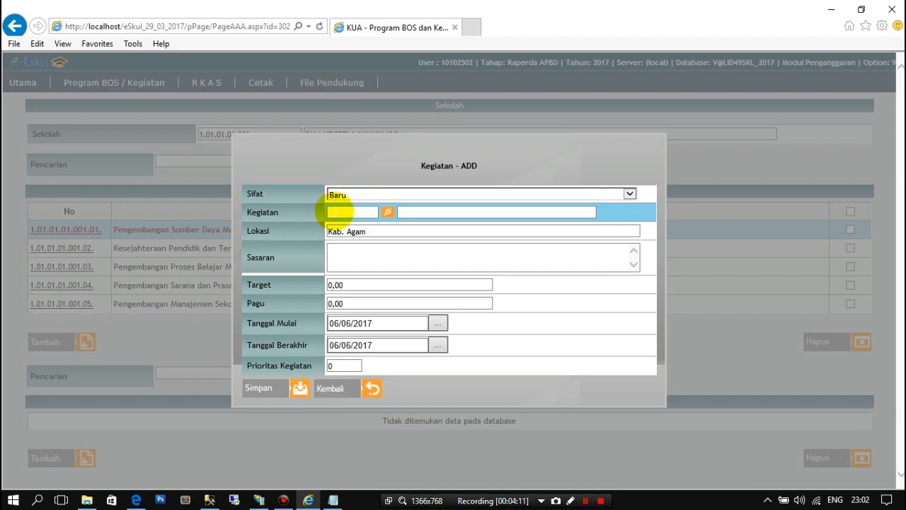
left_click(388, 212)
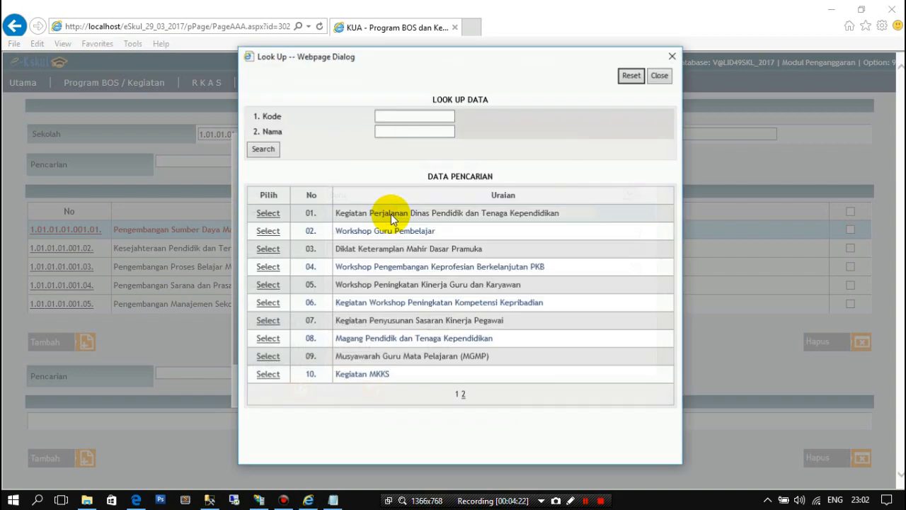
left_click(463, 395)
left_click(457, 271)
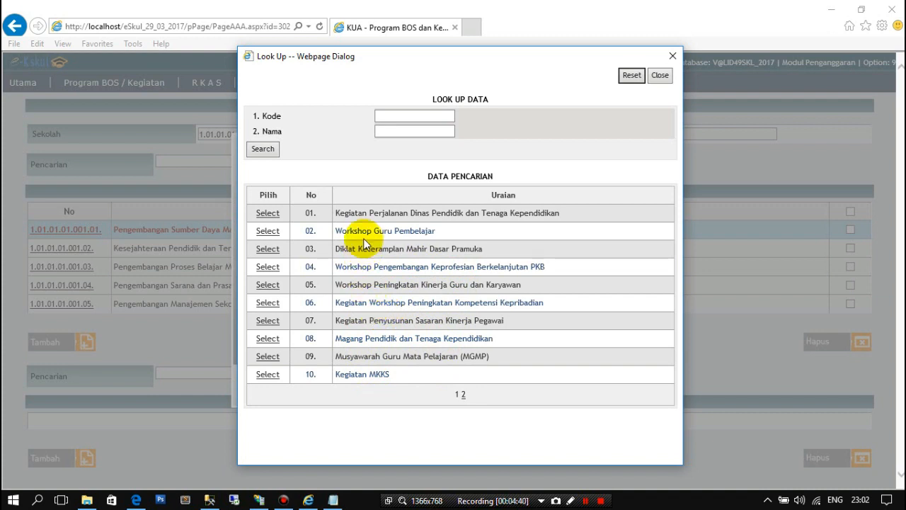
left_click(267, 213)
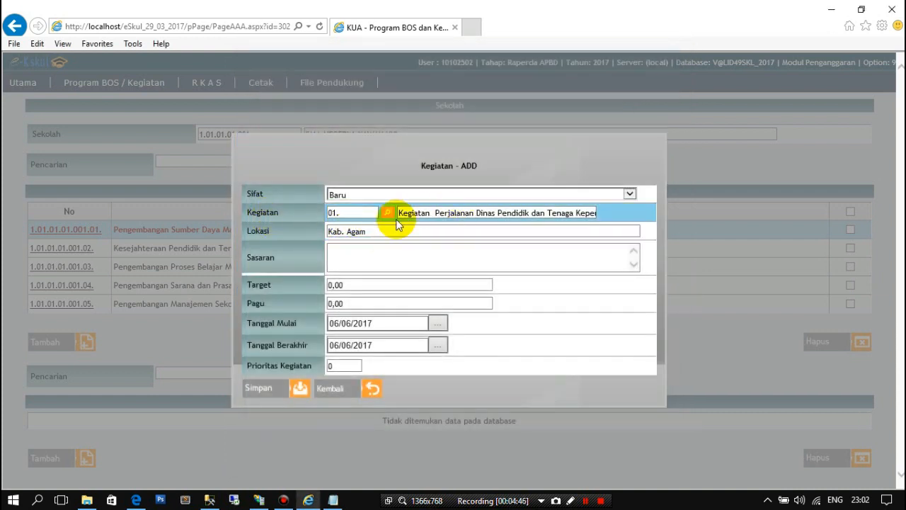
- Replace the activity's Lokasi with SMA Negeri 1 Kaway XVI
left_click_drag(380, 230, 334, 228)
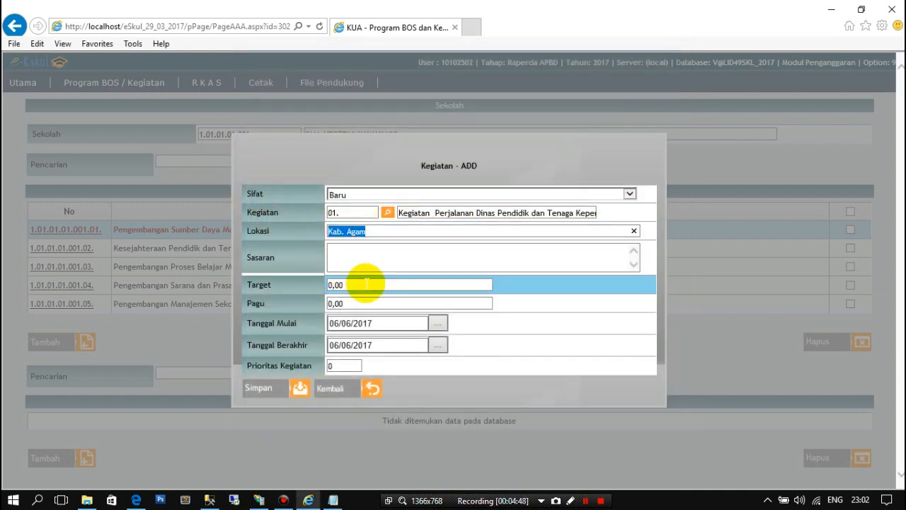
key("BackSpace")
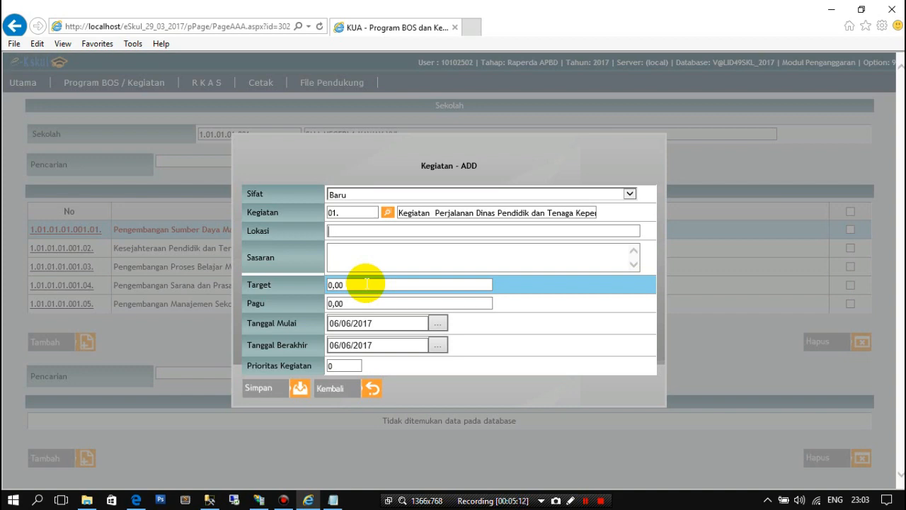
type("S")
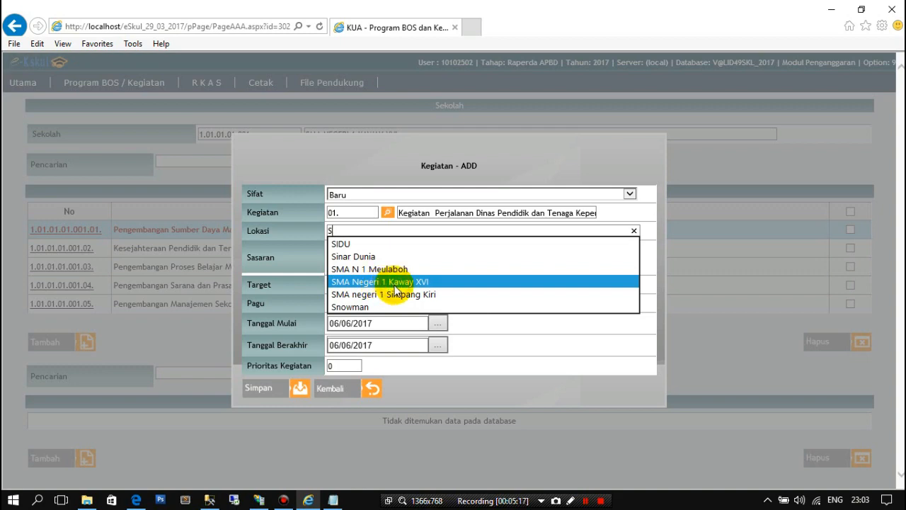
left_click(395, 283)
- Review the full activity name and enter "Guru dan murid SMA Negeri 1 Kaway XVI" as the Sasaran
left_click(374, 254)
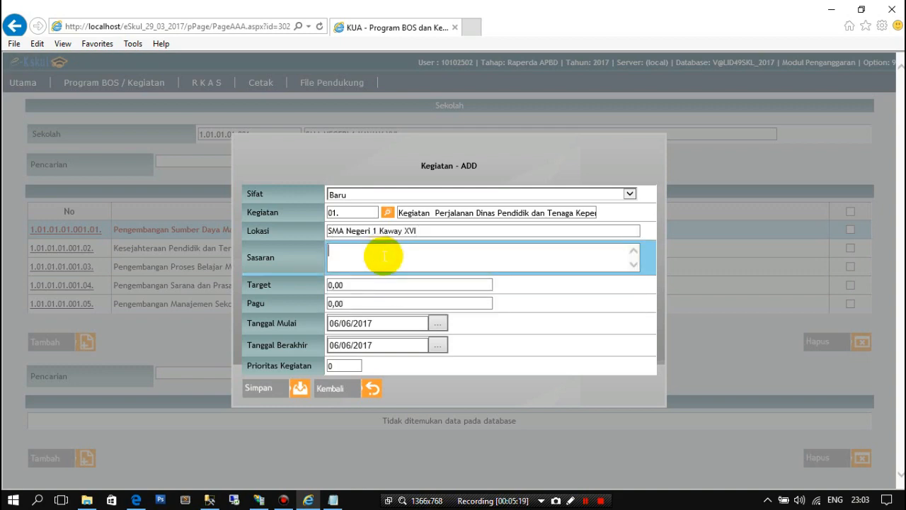
left_click(349, 256)
left_click(403, 256)
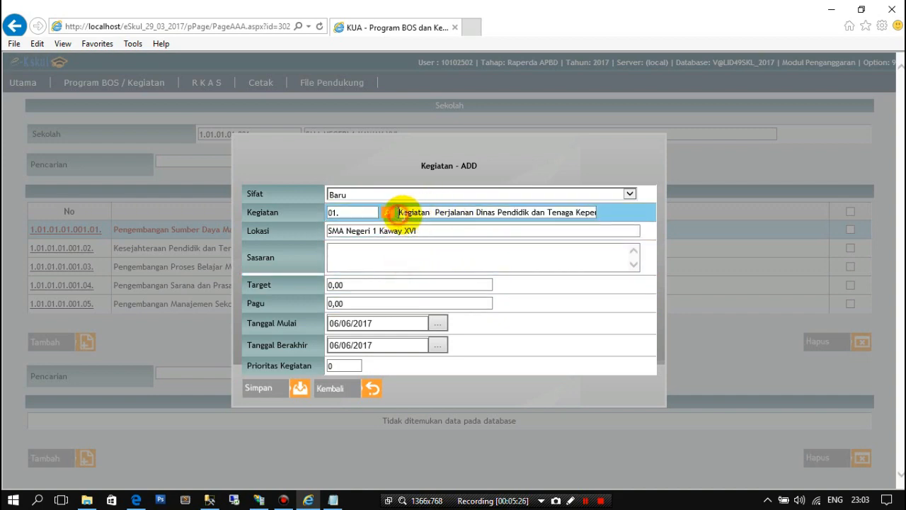
left_click_drag(398, 212, 596, 215)
left_click(364, 266)
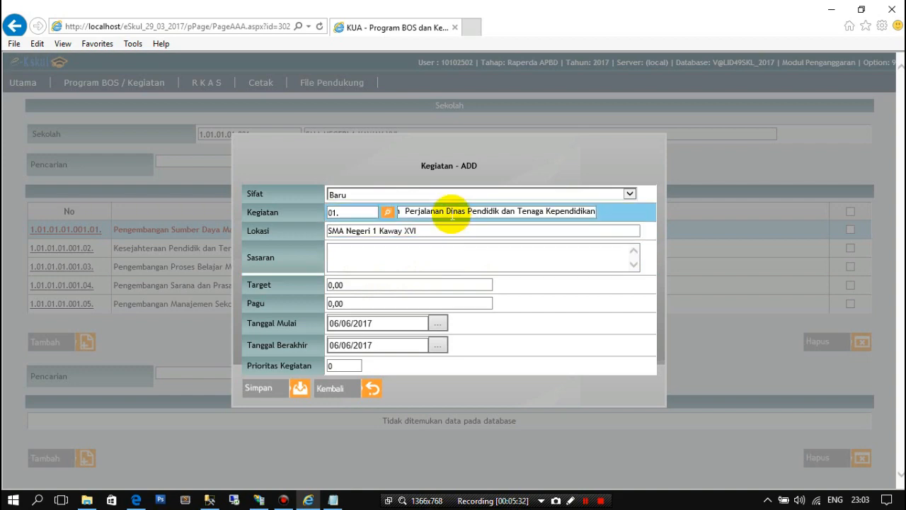
left_click_drag(452, 213, 394, 217)
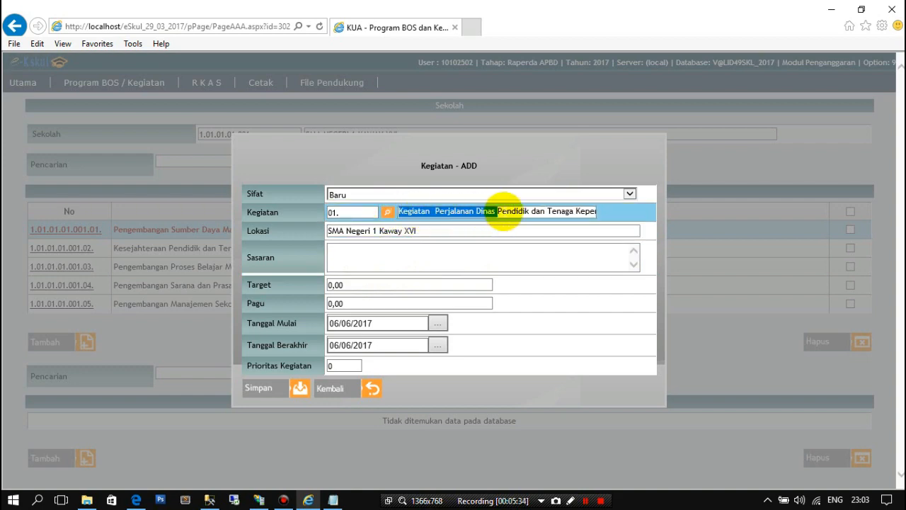
left_click_drag(546, 212, 604, 215)
left_click(363, 262)
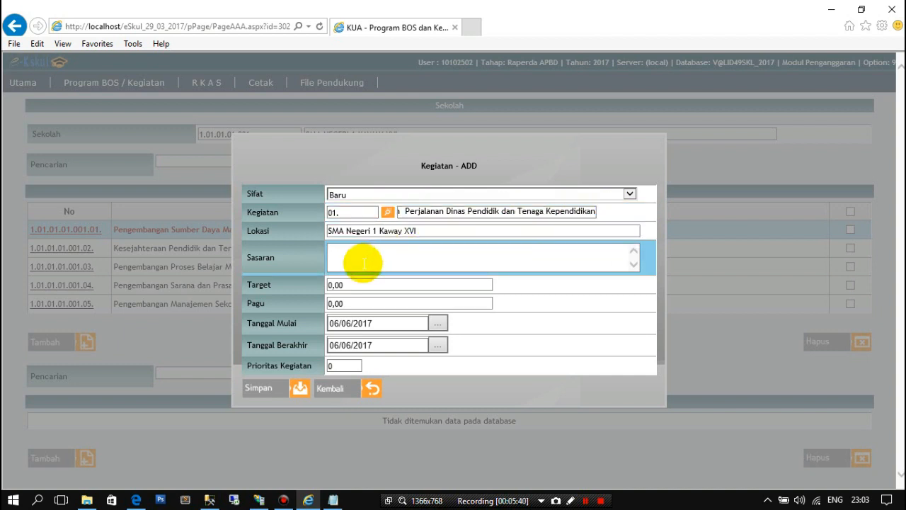
type("Guru dan murid SMA")
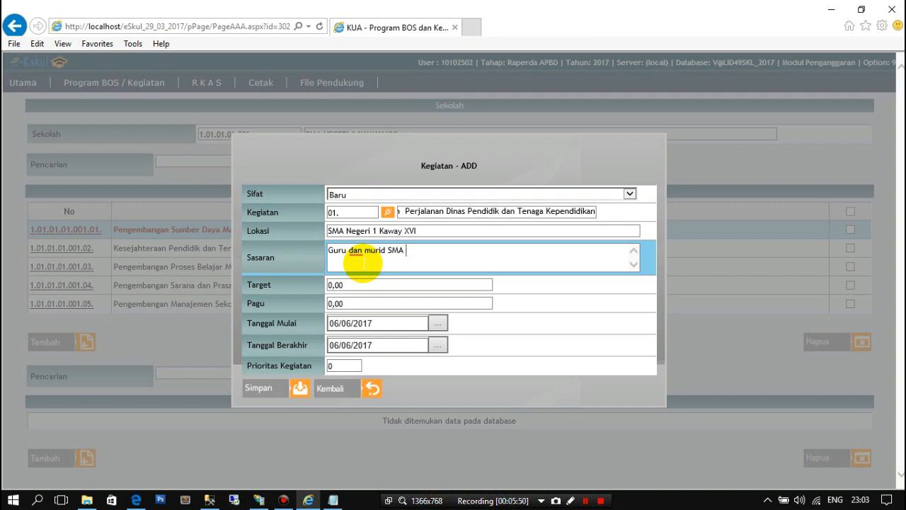
type(" Negeri 1 Kaway X")
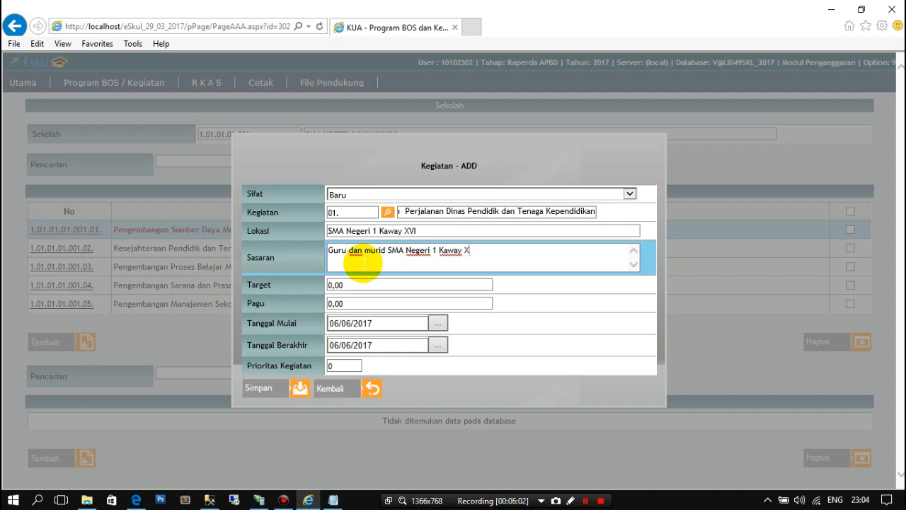
type("VI")
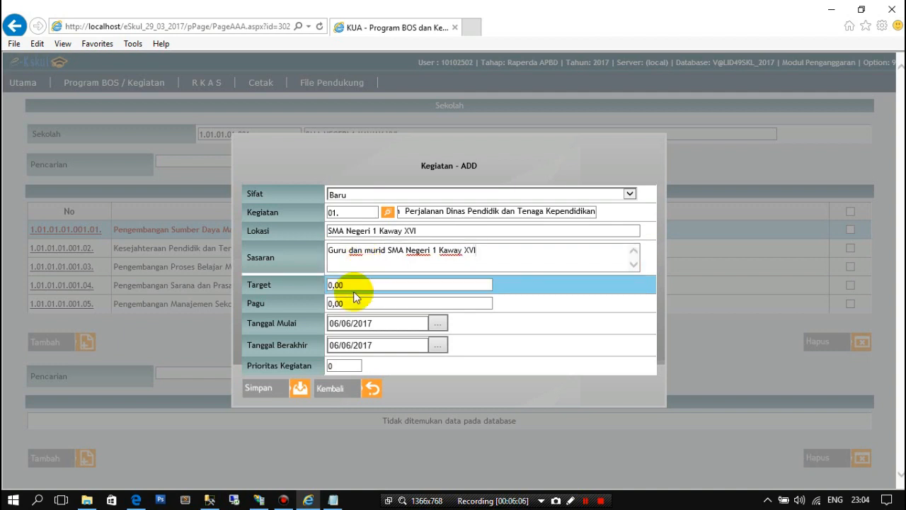
- Set the activity's Target to 100 and its Pagu to 15000000
left_click_drag(348, 286, 328, 285)
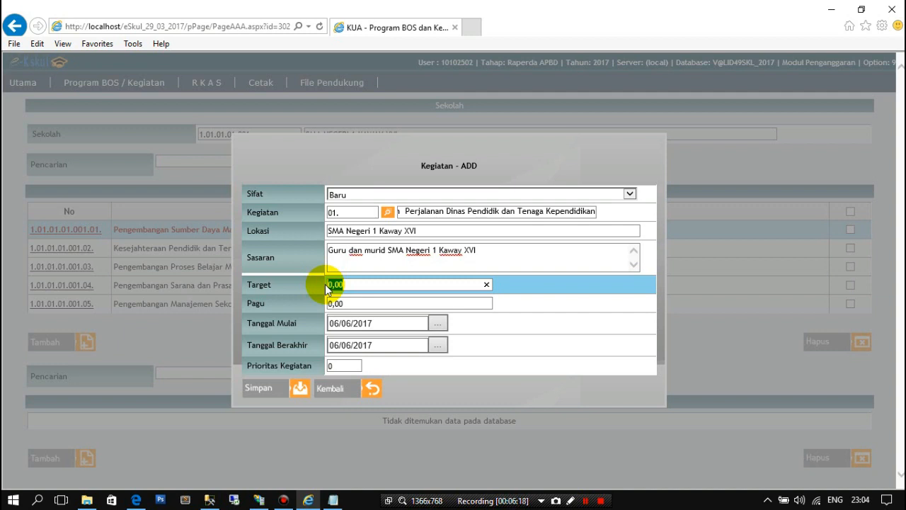
type("100")
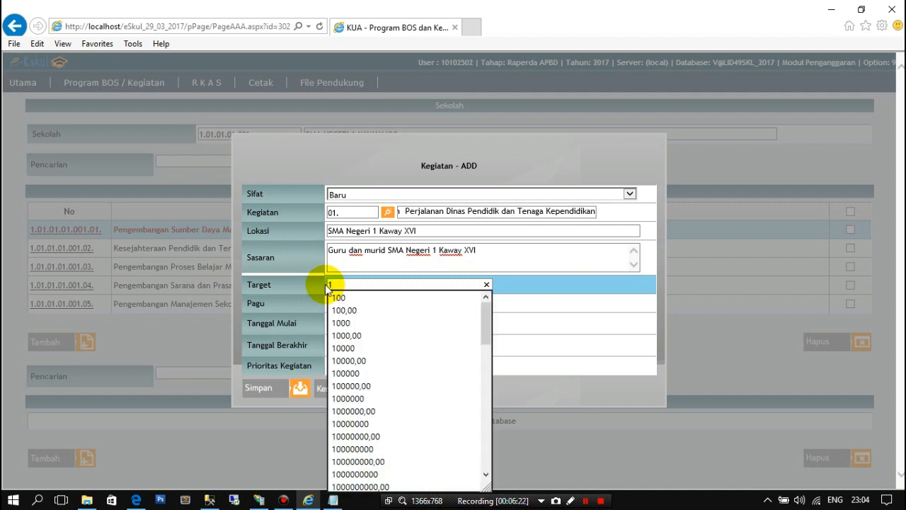
left_click(612, 302)
left_click(376, 305)
left_click_drag(377, 302, 320, 302)
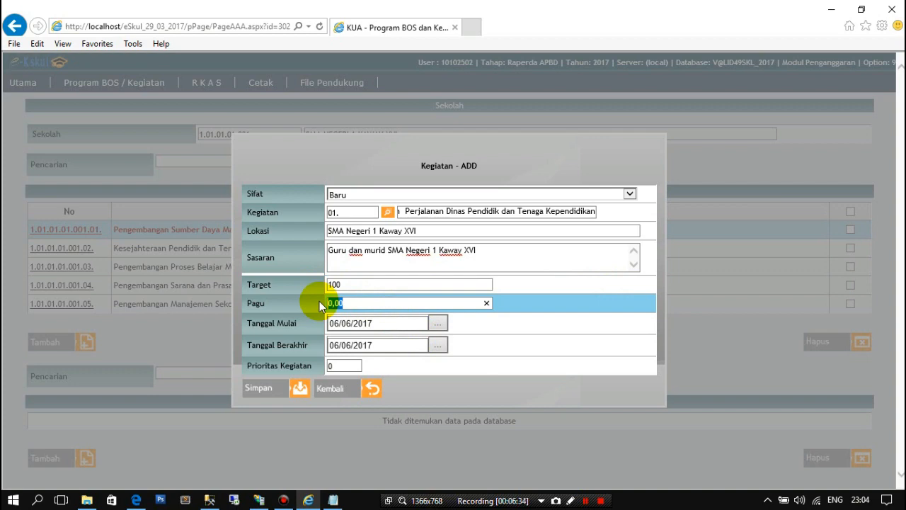
type("1")
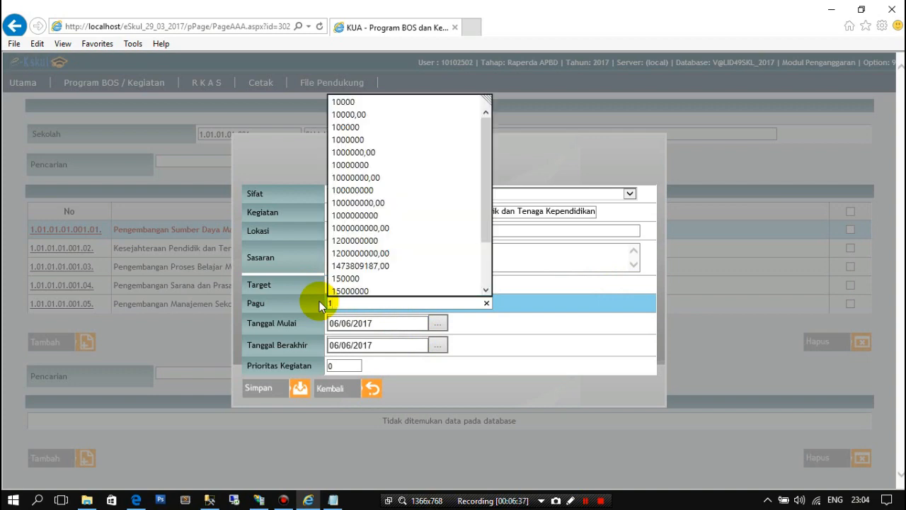
type("500")
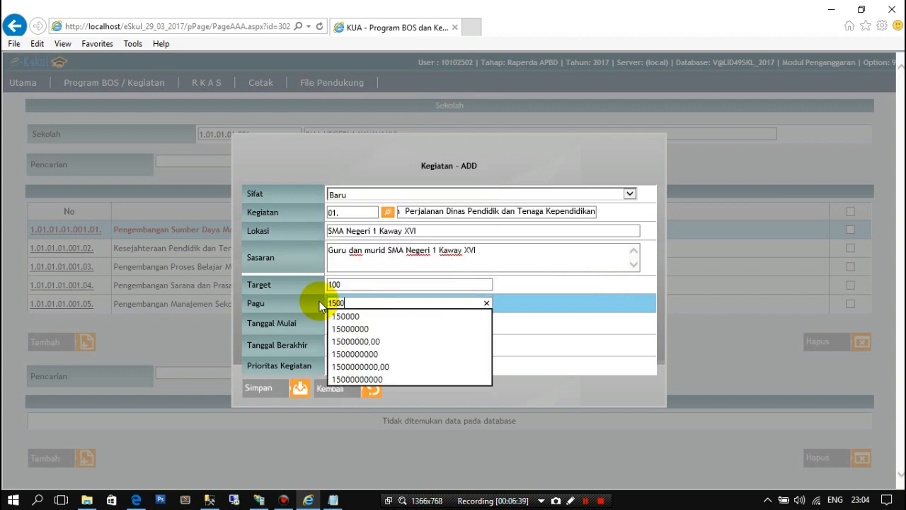
type("0000")
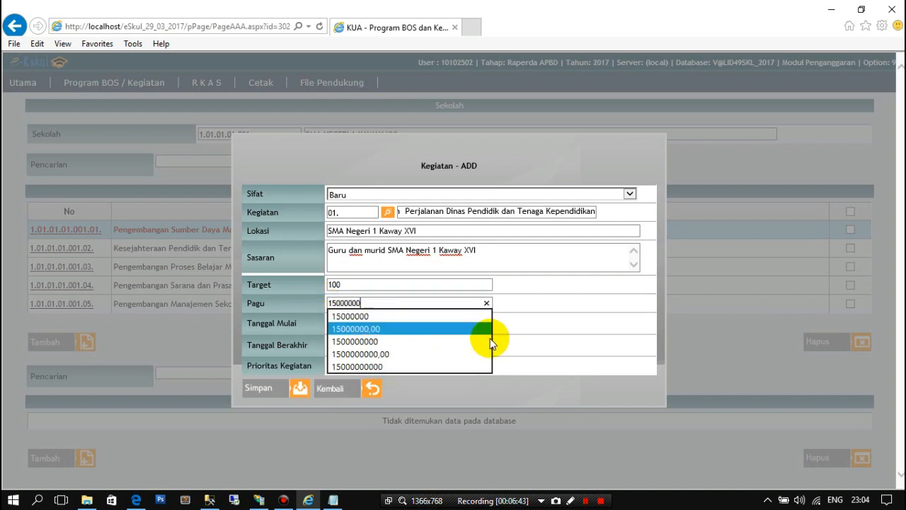
left_click(540, 330)
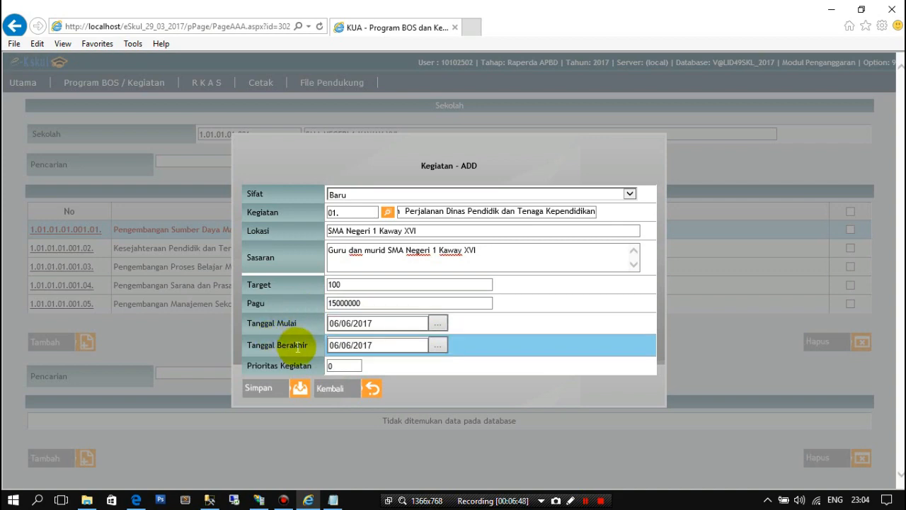
- Set the activity's Tanggal Mulai to 1 January 2017
left_click(444, 324)
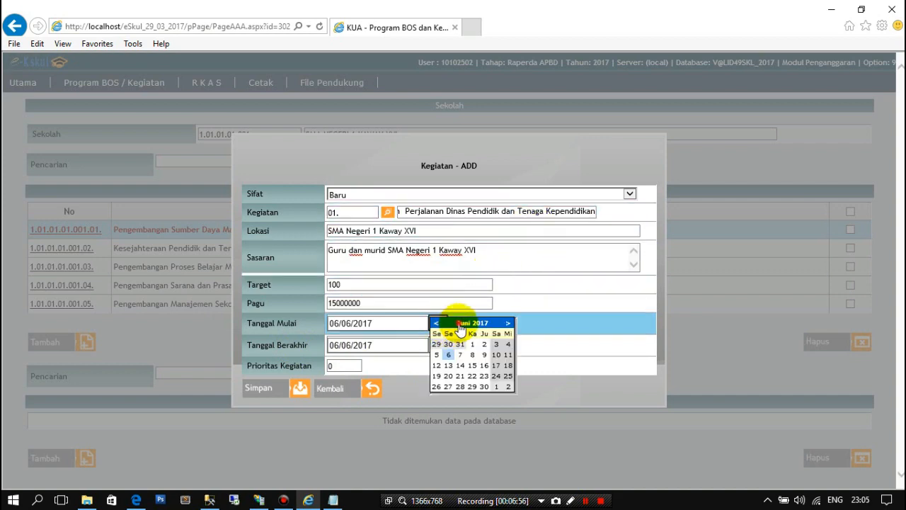
left_click(460, 324)
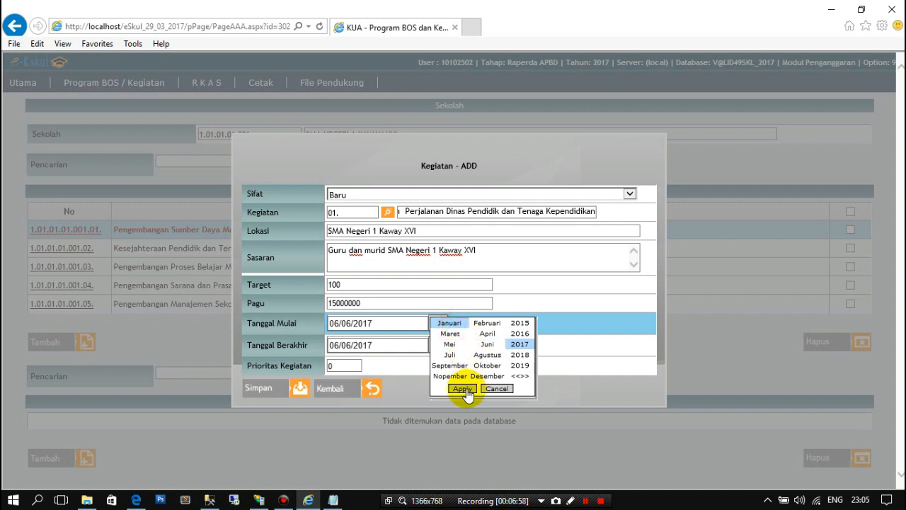
left_click(462, 389)
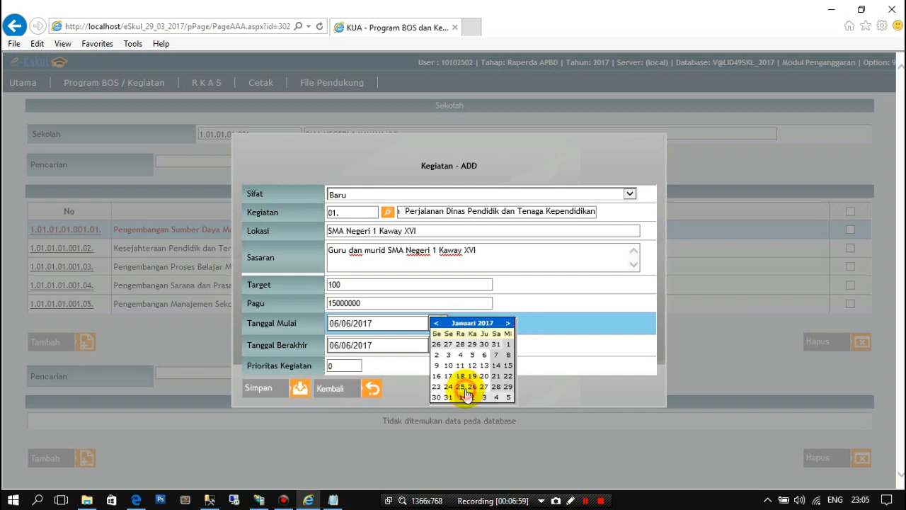
left_click(509, 345)
- Set the activity's Tanggal Berakhir to 31 December 2017 and save the activity
left_click(440, 346)
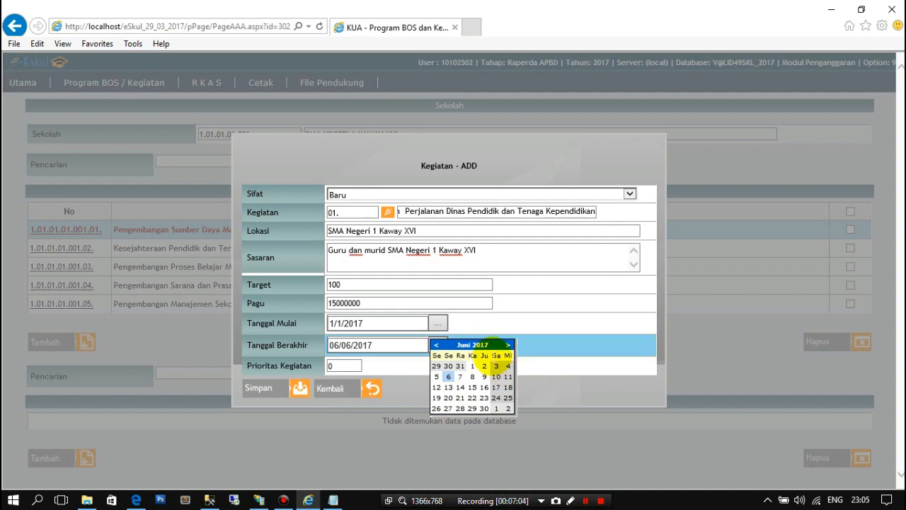
left_click(484, 345)
left_click(495, 399)
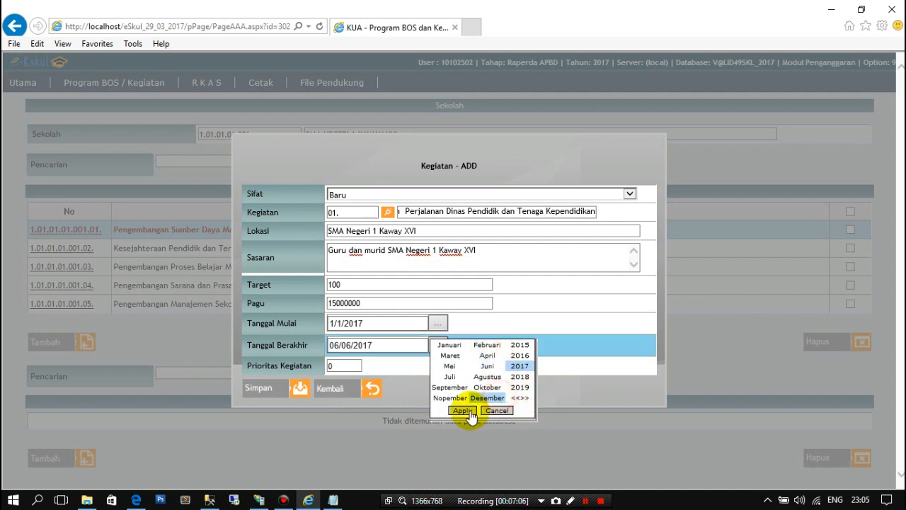
left_click(470, 411)
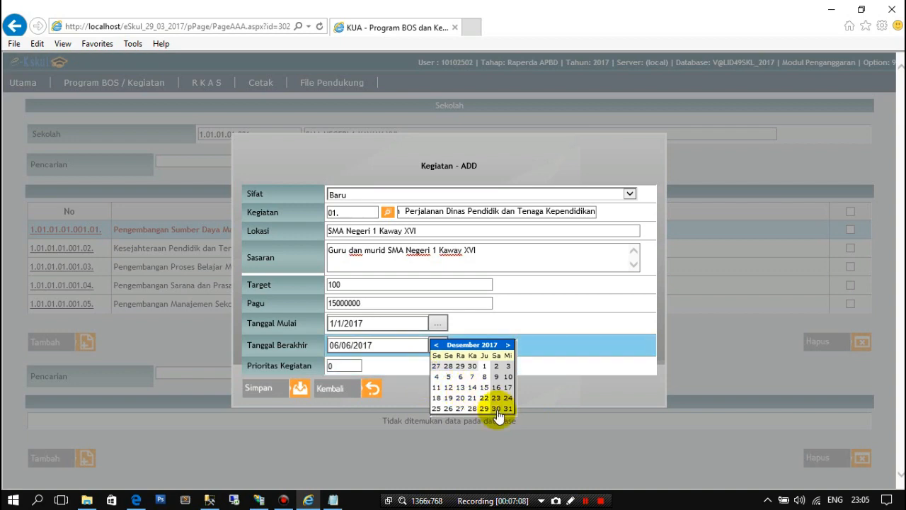
left_click(507, 408)
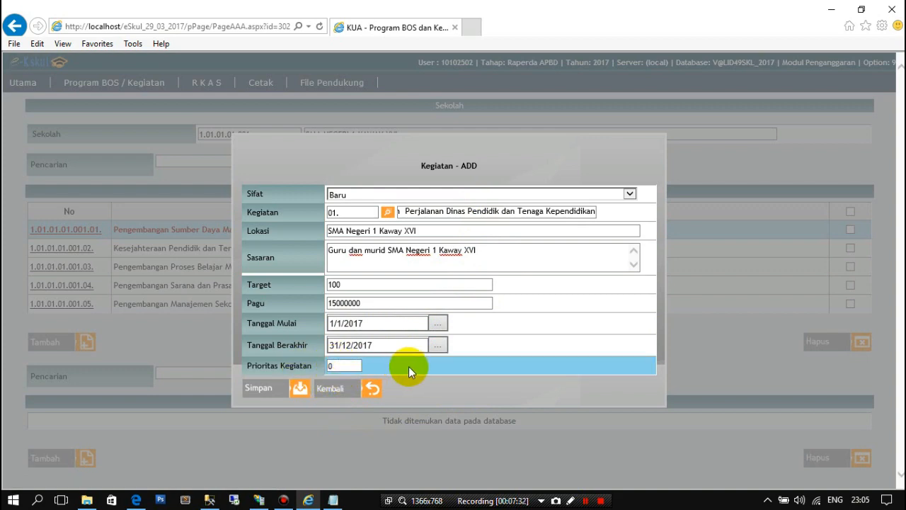
left_click(277, 395)
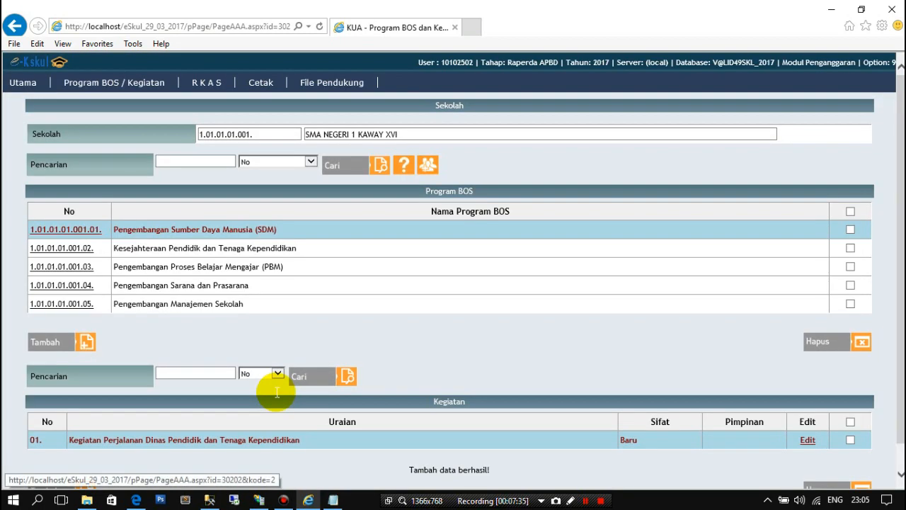
- Start another activity under the SDM program and choose 03. Diklat Keteramplan Mahir Dasar Pramuka as its Kegiatan
scroll(160, 388, "down", 1)
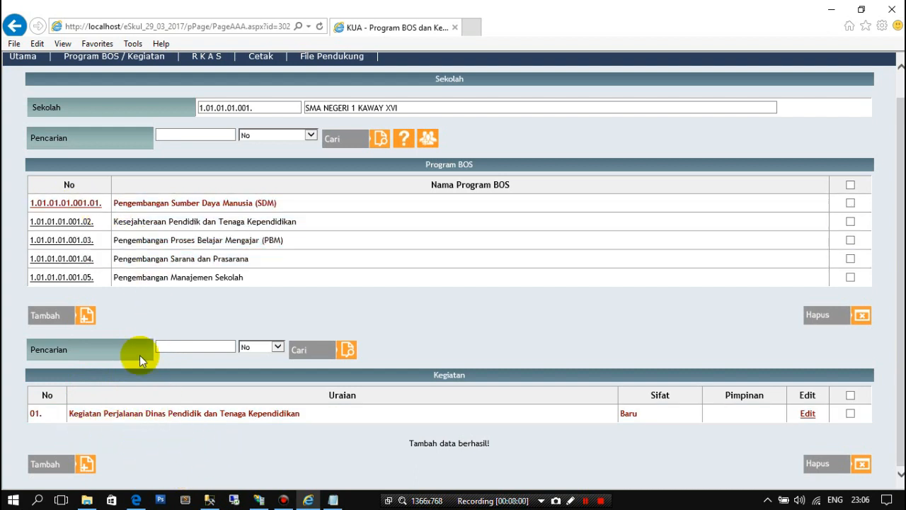
left_click(85, 466)
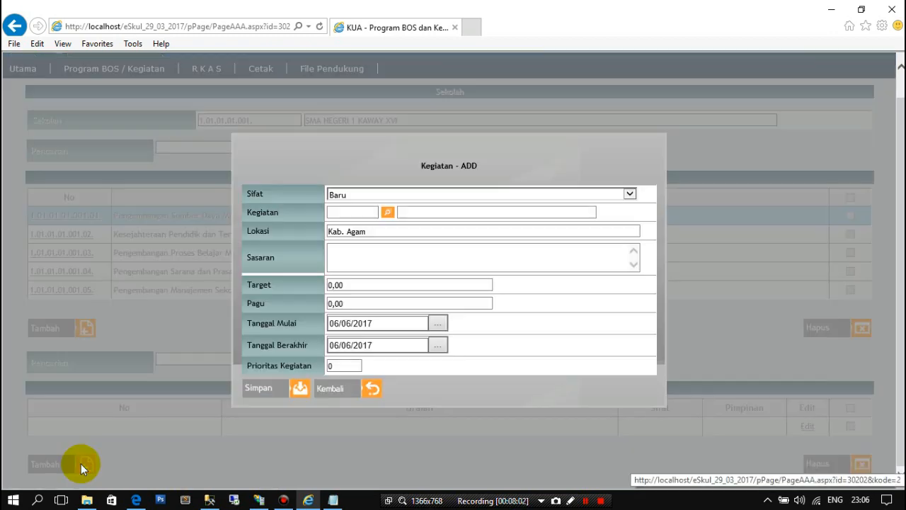
left_click(386, 214)
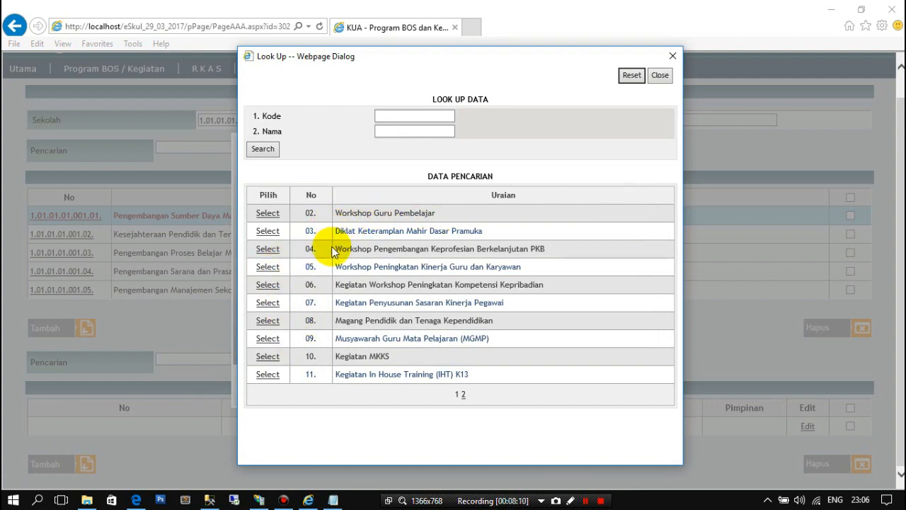
left_click(267, 231)
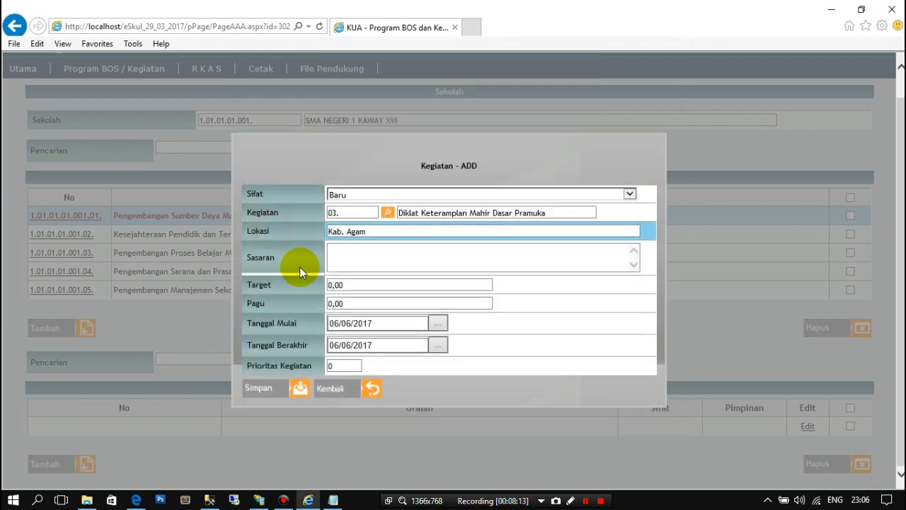
- Replace the new activity's Lokasi with Banda aceh
left_click_drag(372, 232, 304, 235)
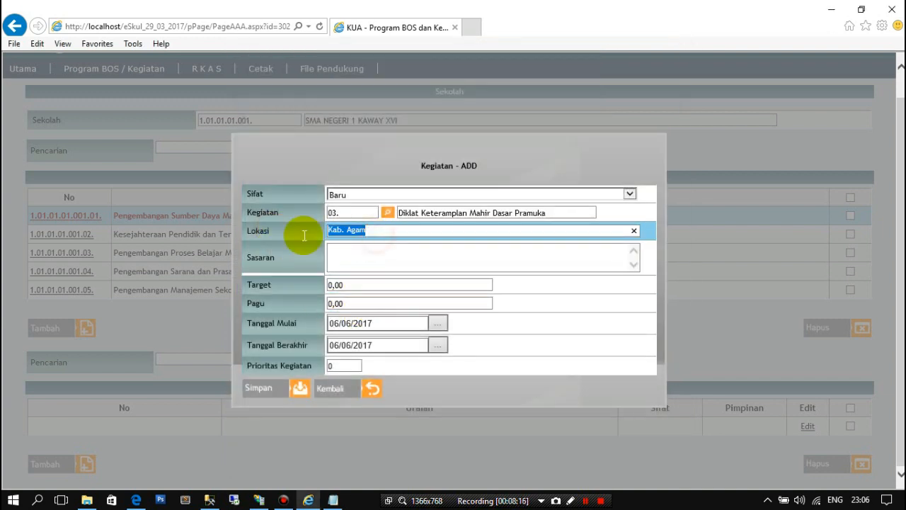
key("BackSpace")
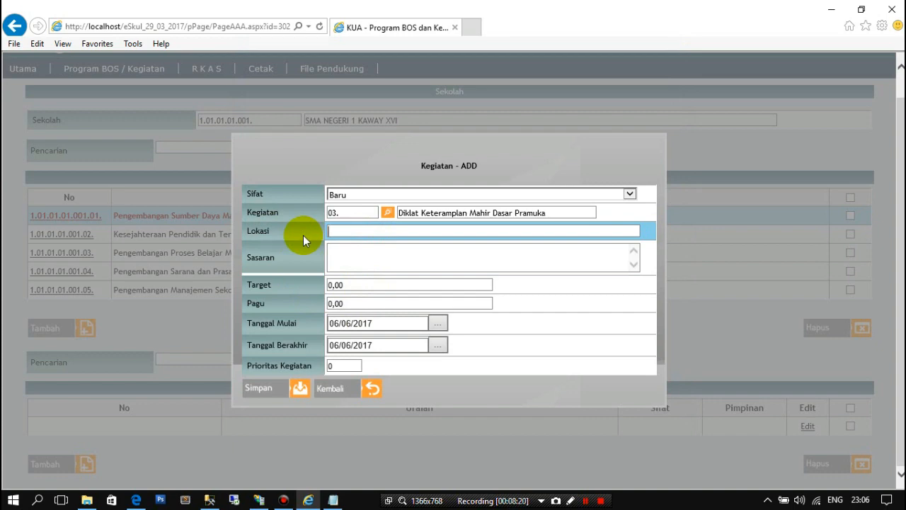
type("K")
key("BackSpace")
type("Banda aceh")
- Enter "Siswa" as the Sasaran of the Pramuka training activity
left_click(347, 250)
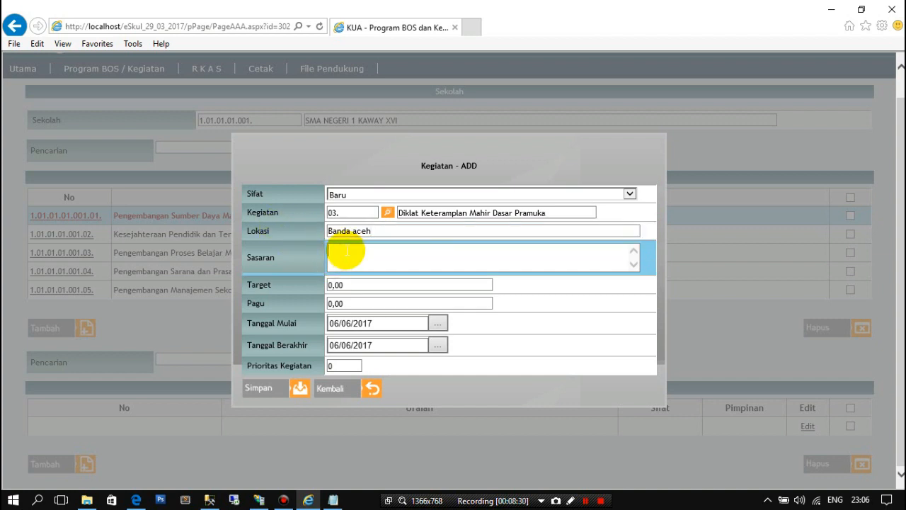
type("S")
key("BackSpace")
type("Siswa")
- Set the Pramuka training activity's Target to 100 and its Pagu to 5000000
left_click(324, 284)
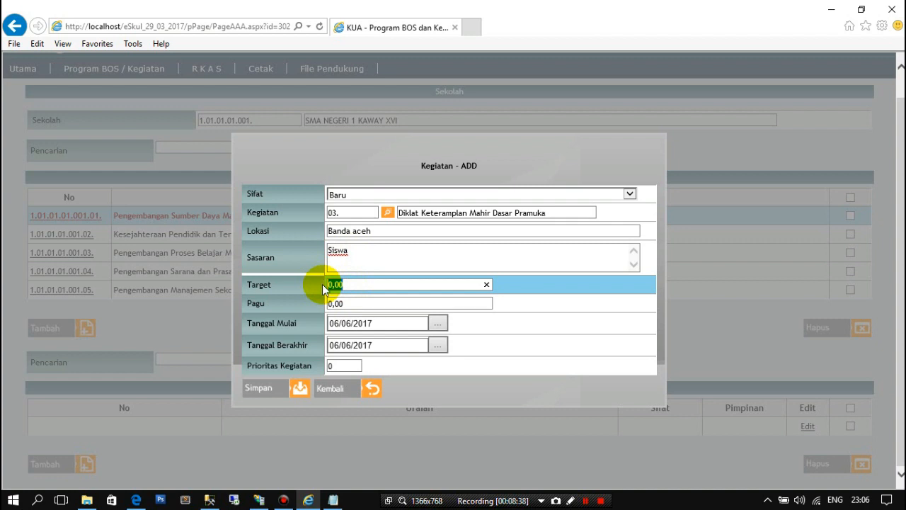
type("100")
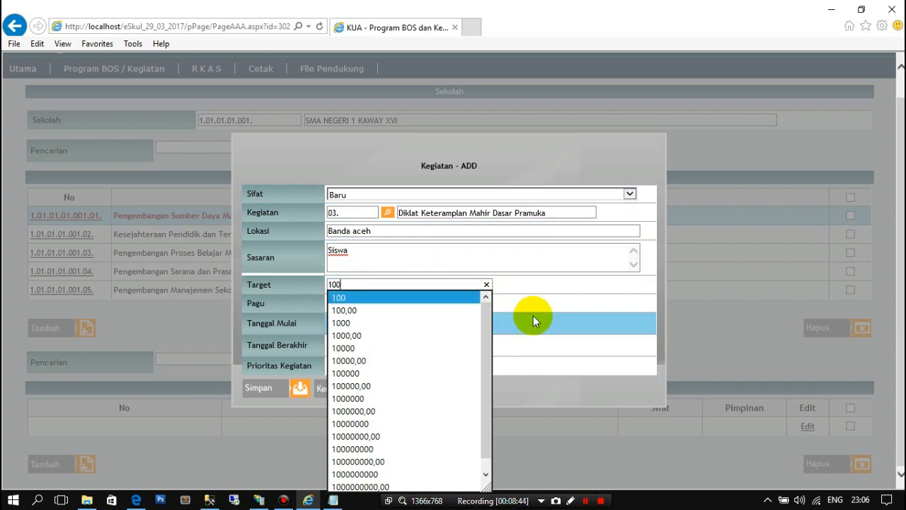
left_click(536, 304)
left_click(346, 303)
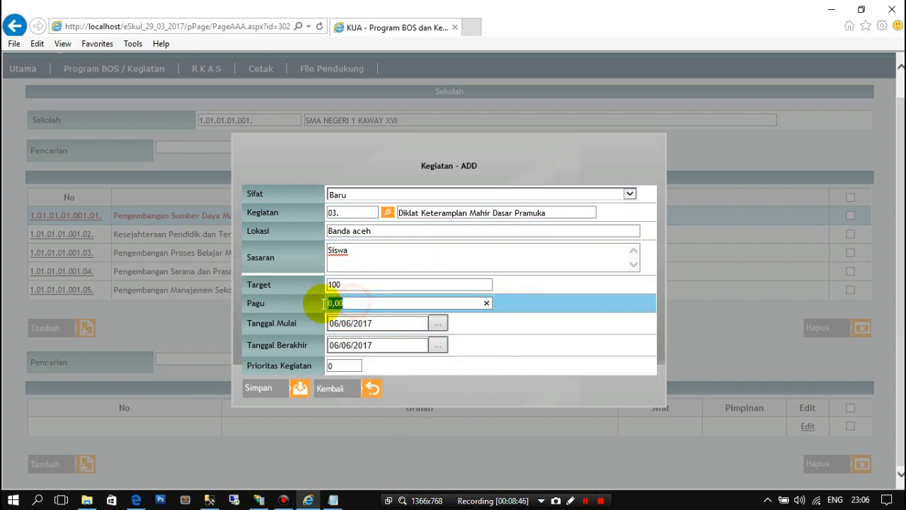
type("5")
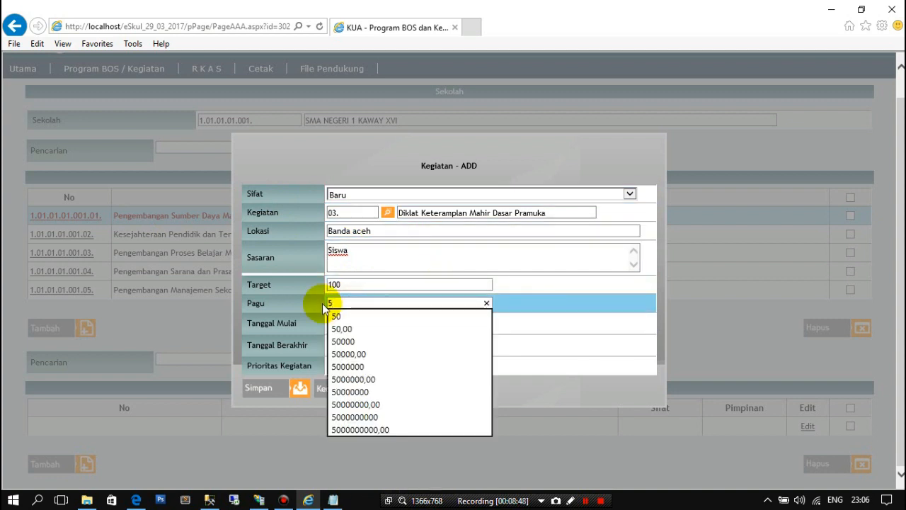
type("000000")
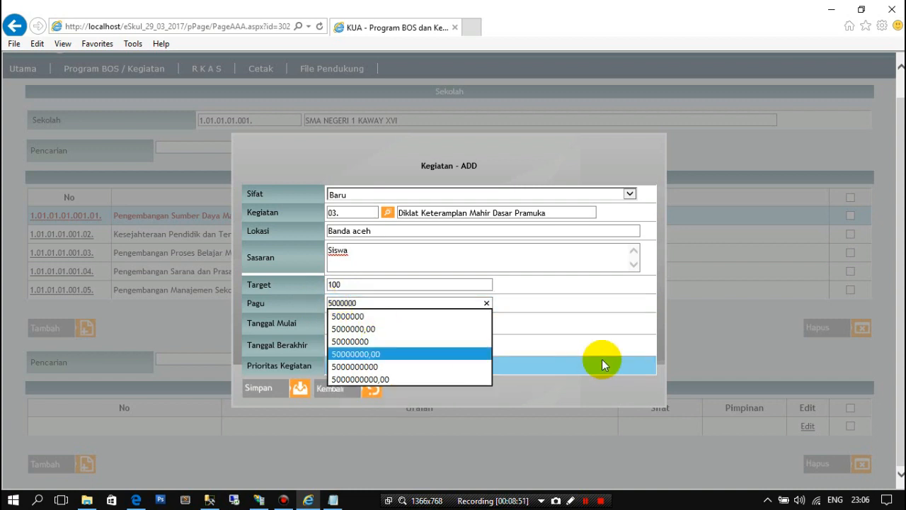
left_click(607, 314)
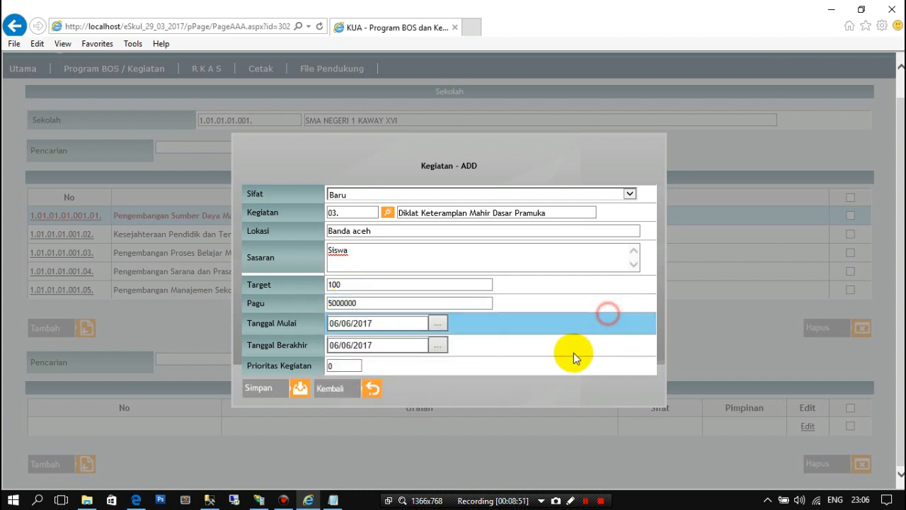
left_click(439, 324)
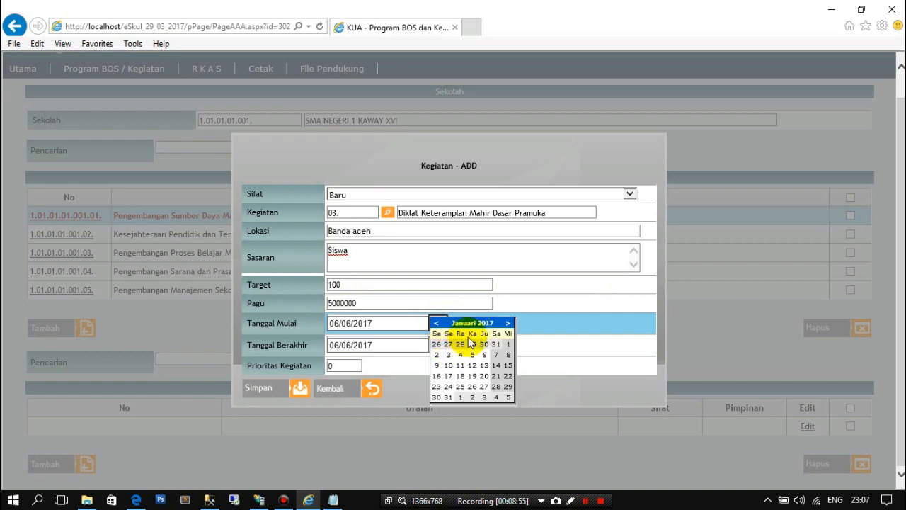
left_click(473, 327)
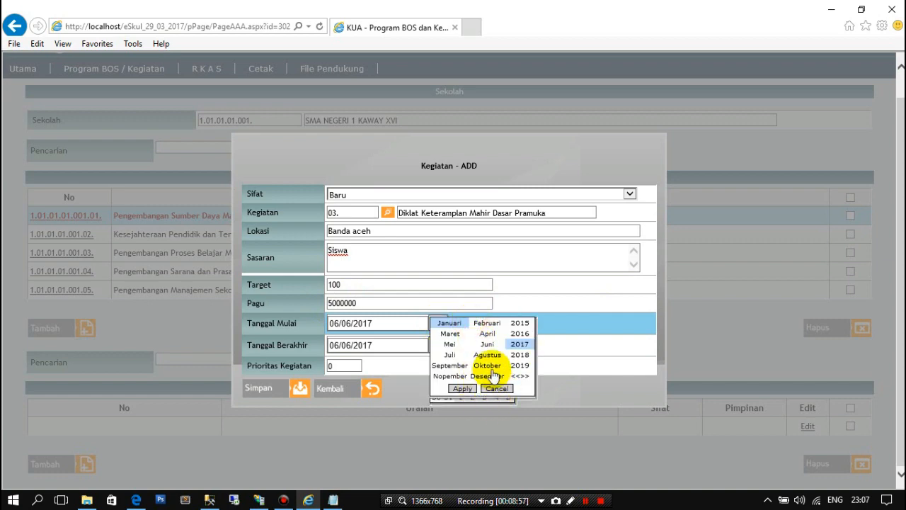
left_click(484, 344)
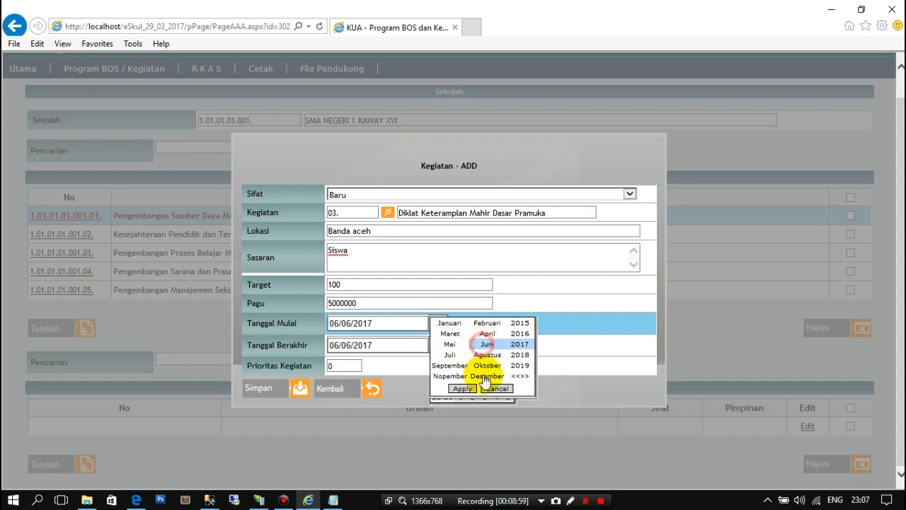
left_click(463, 388)
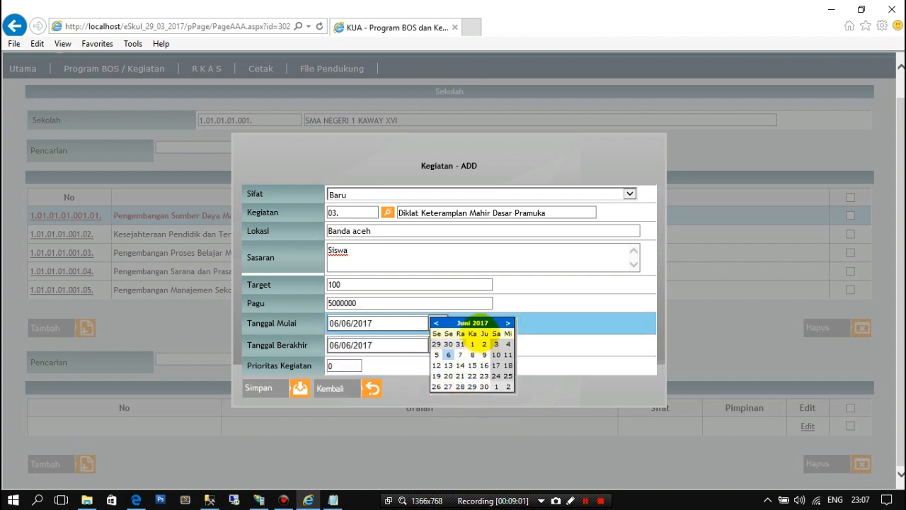
left_click(383, 323)
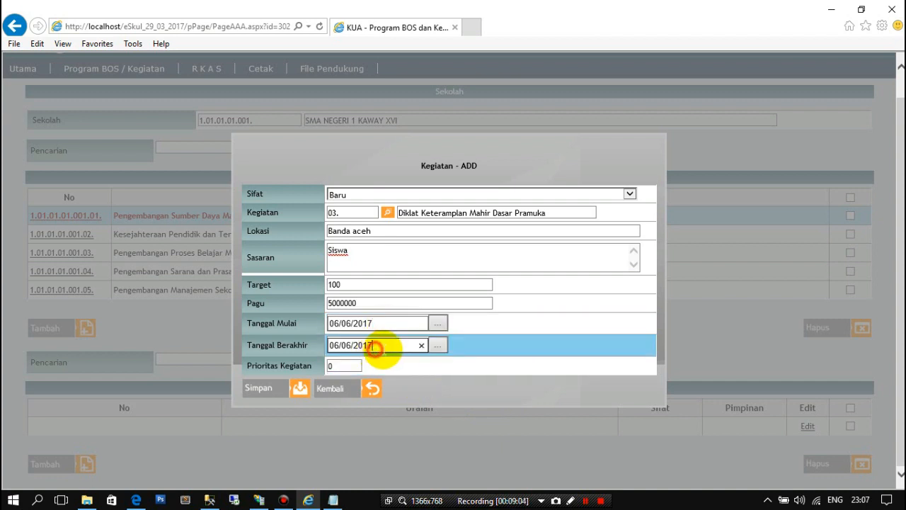
- Set the Pramuka training activity's Tanggal Berakhir to 31 December 2017
left_click(438, 345)
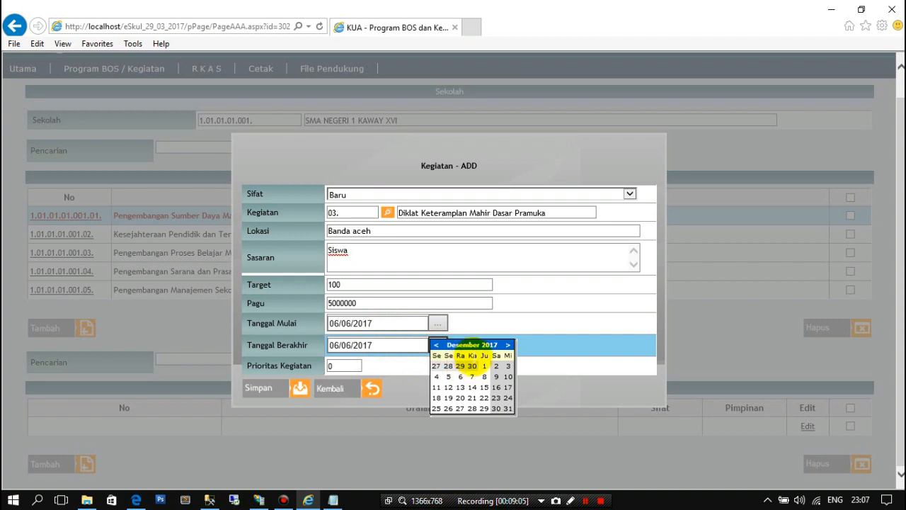
left_click(507, 410)
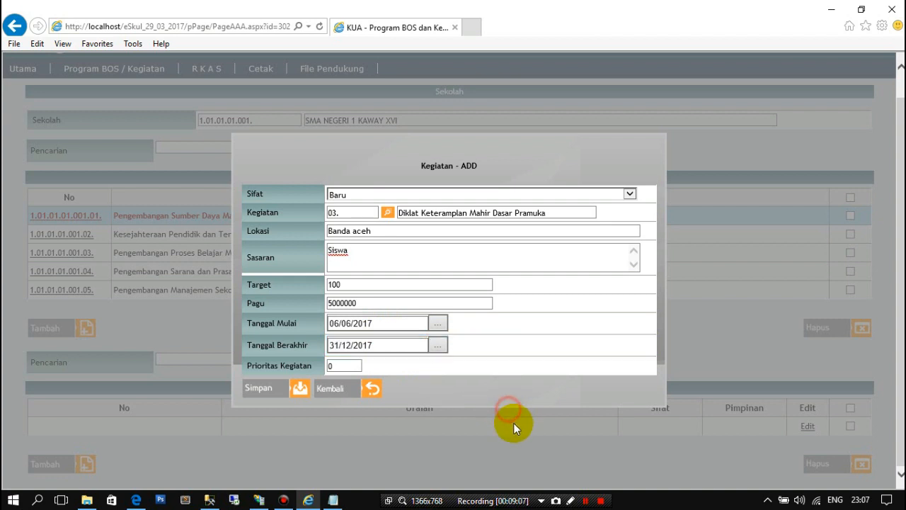
left_click(330, 366)
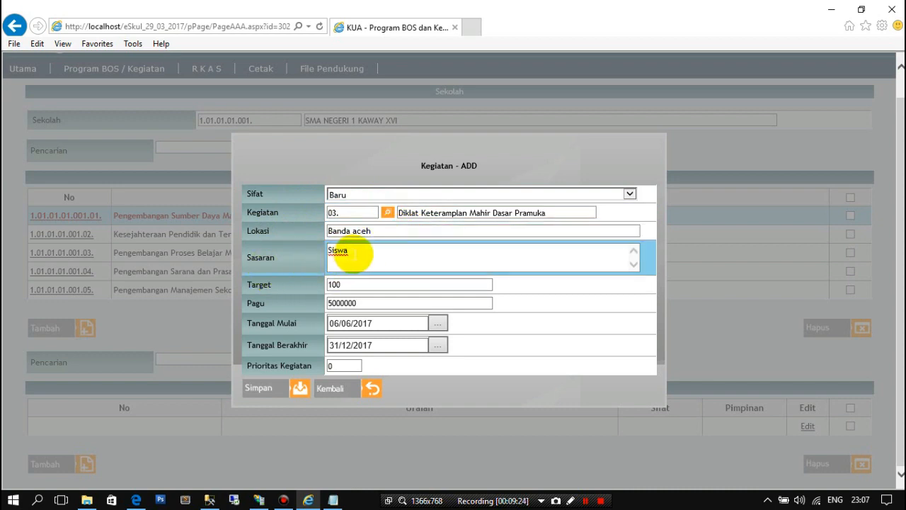
- Check the Sasaran and Pagu entries, and save the Diklat Keteramplan Mahir Dasar Pramuka activity
double_click(338, 251)
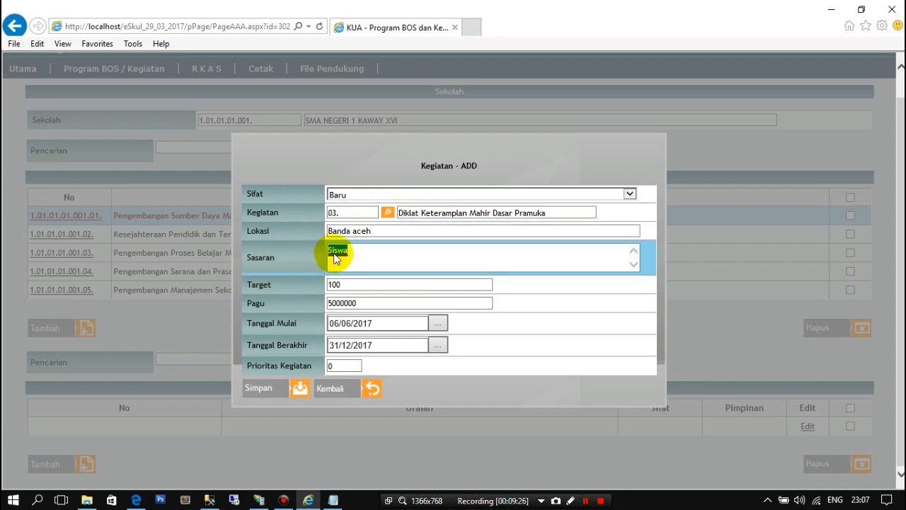
left_click(372, 256)
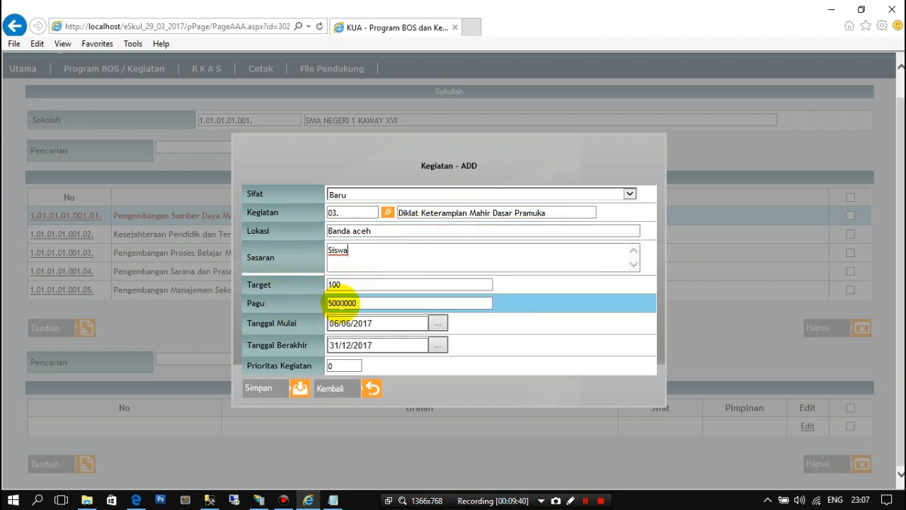
left_click(342, 303)
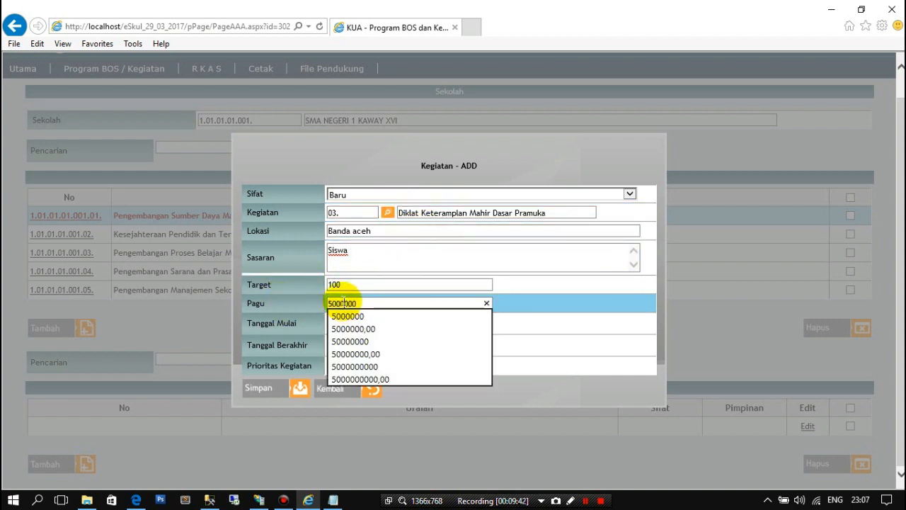
left_click(559, 305)
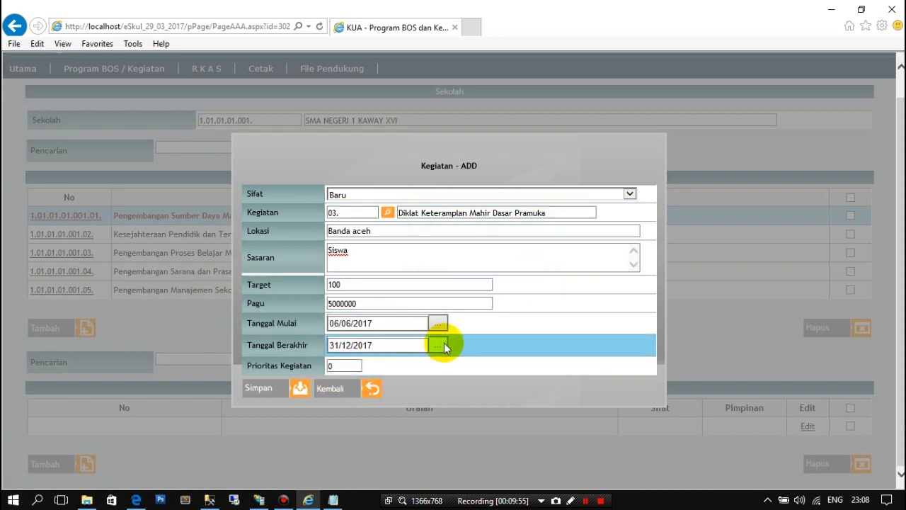
left_click(293, 396)
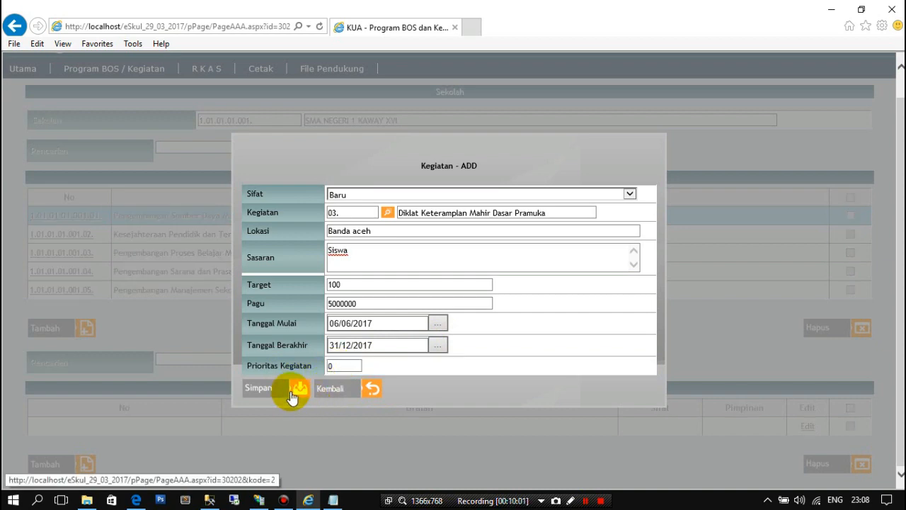
- Compare the activity list of the Kesejahteraan Pendidik dan Tenaga Kependidikan program with that of the SDM program
scroll(252, 356, "down", 1)
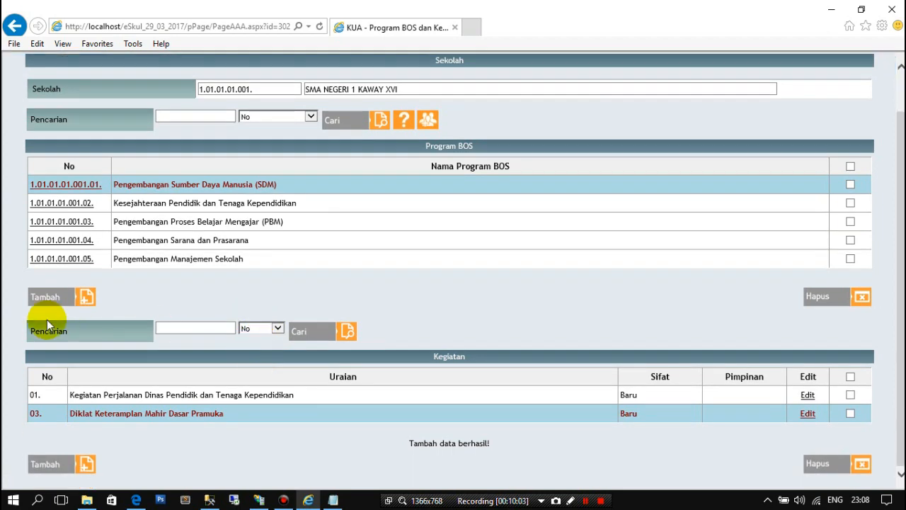
left_click(57, 204)
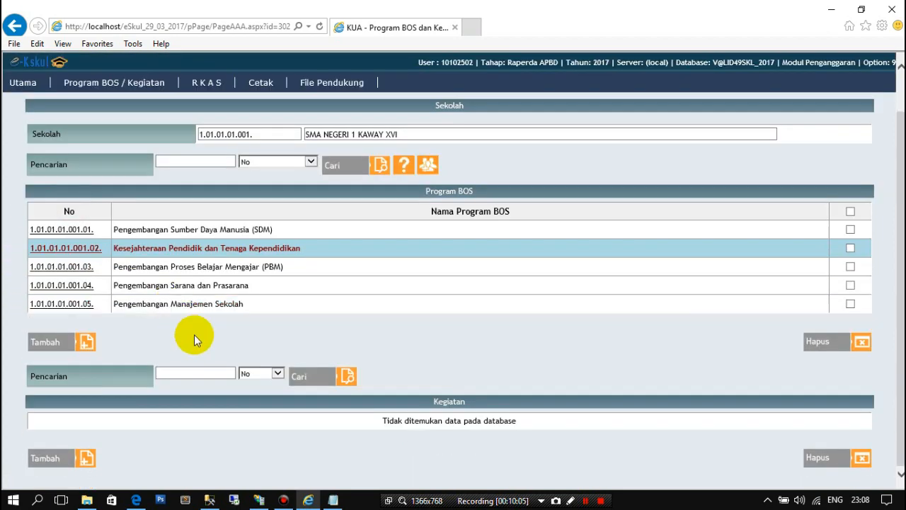
left_click(67, 230)
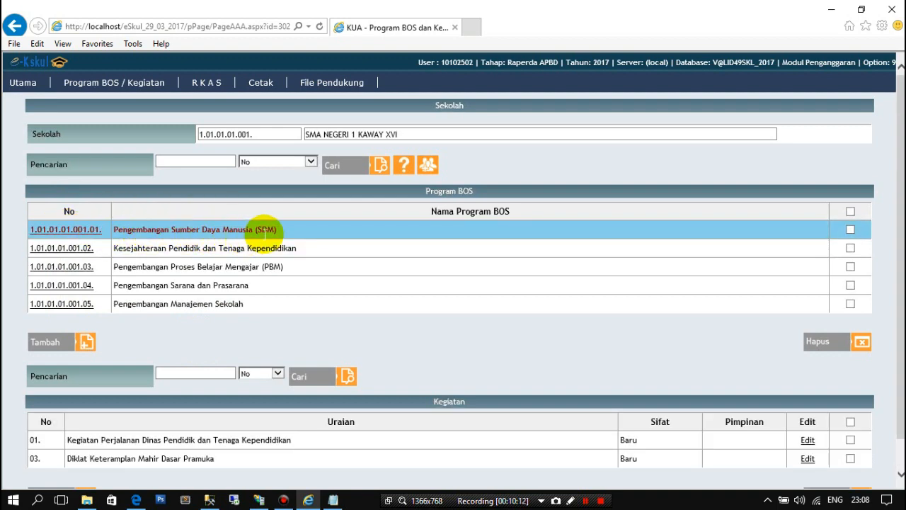
scroll(262, 237, "down", 1)
scroll(264, 239, "up", 1)
scroll(119, 436, "down", 1)
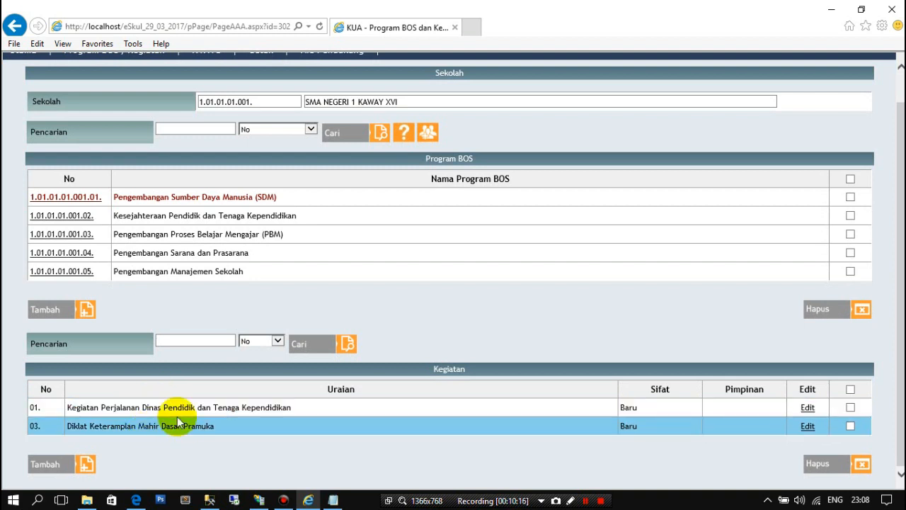
- Review the activity lists of the PBM, Sarana dan Prasarana, Manajemen Sekolah and Kesejahteraan programs, ending on the SDM program's list
left_click(68, 233)
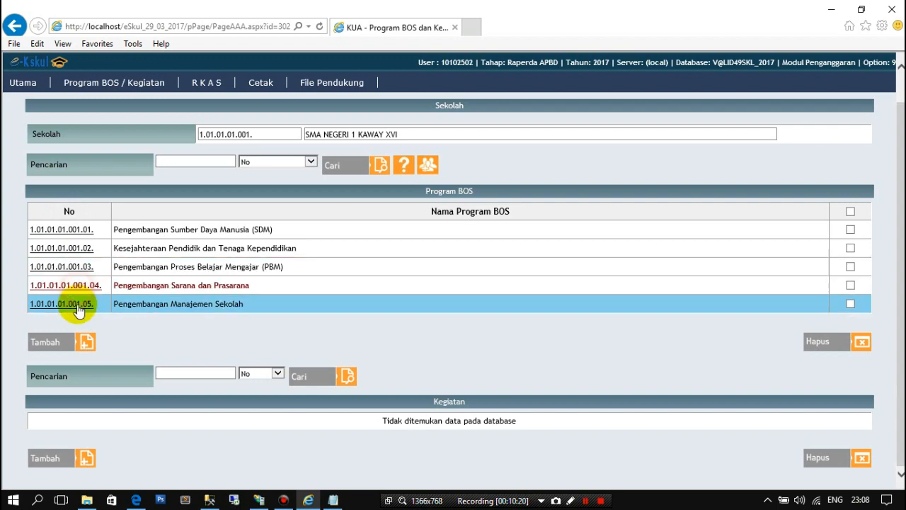
left_click(75, 303)
left_click(78, 248)
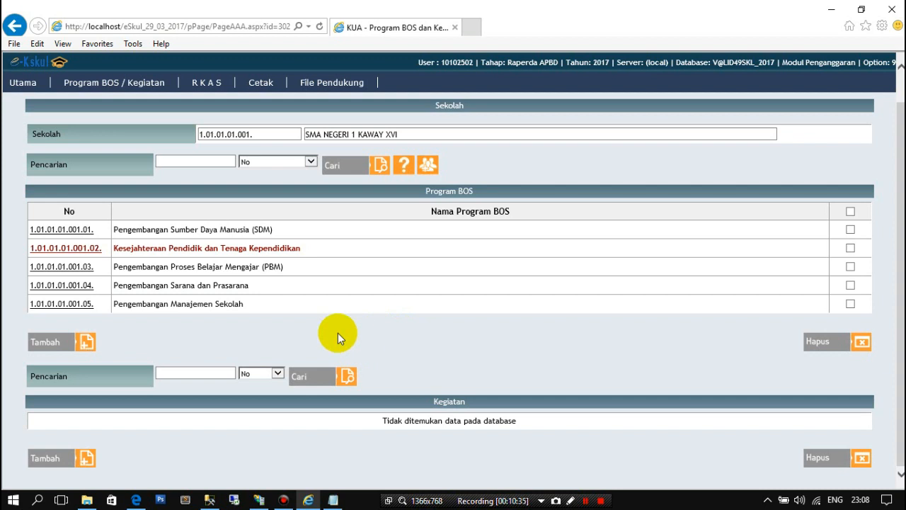
left_click(82, 233)
scroll(415, 340, "down", 1)
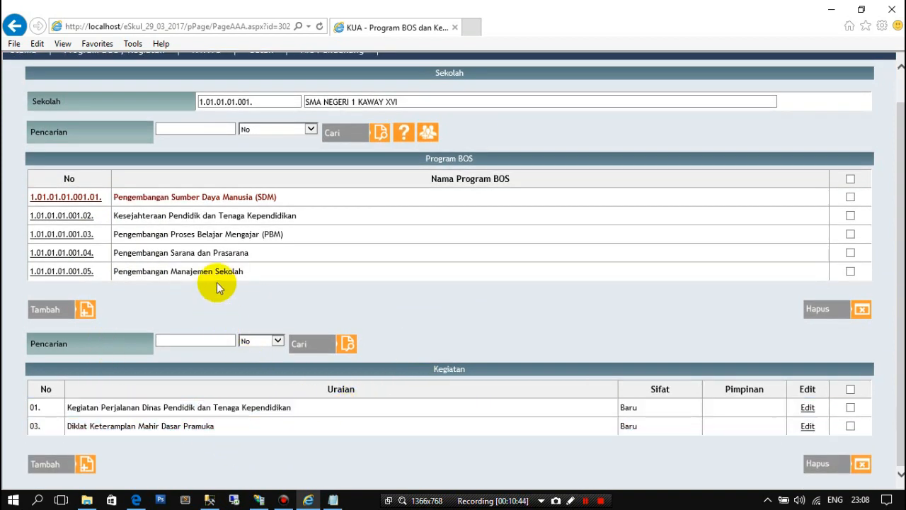
scroll(422, 282, "up", 1)
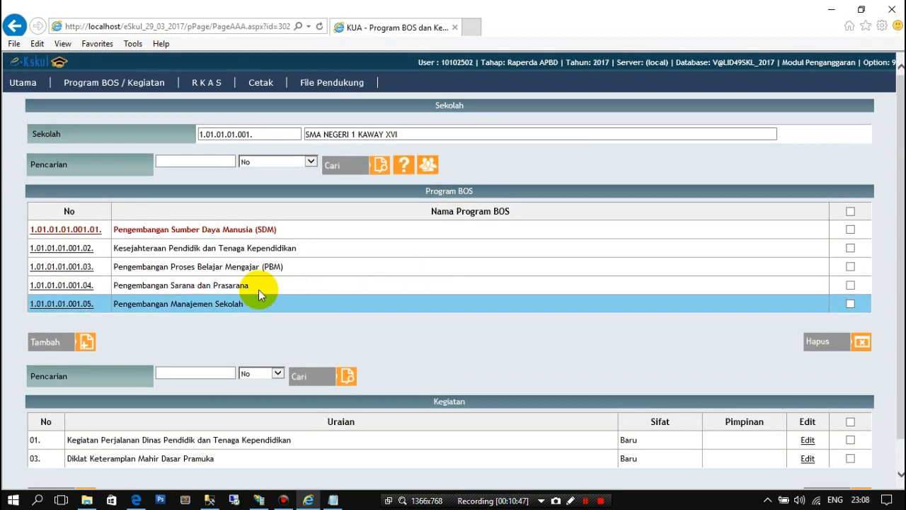
mouse_move(121, 82)
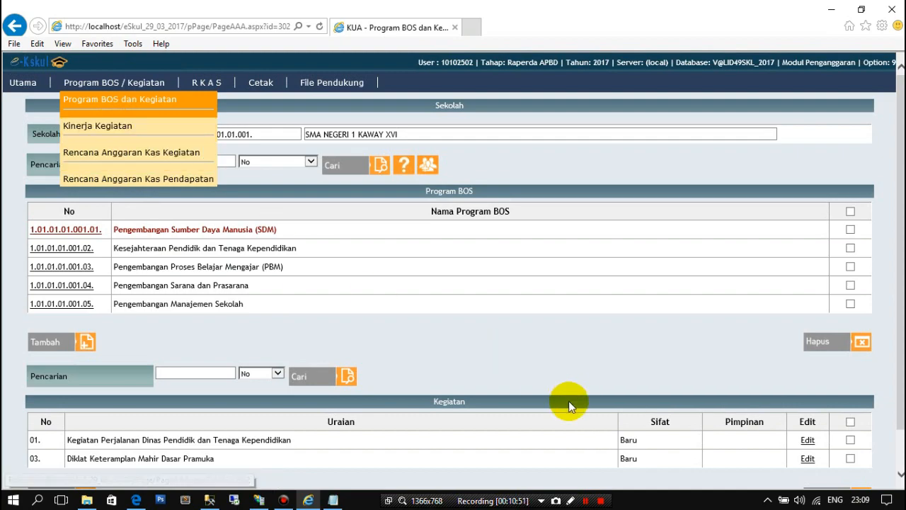
left_click(600, 500)
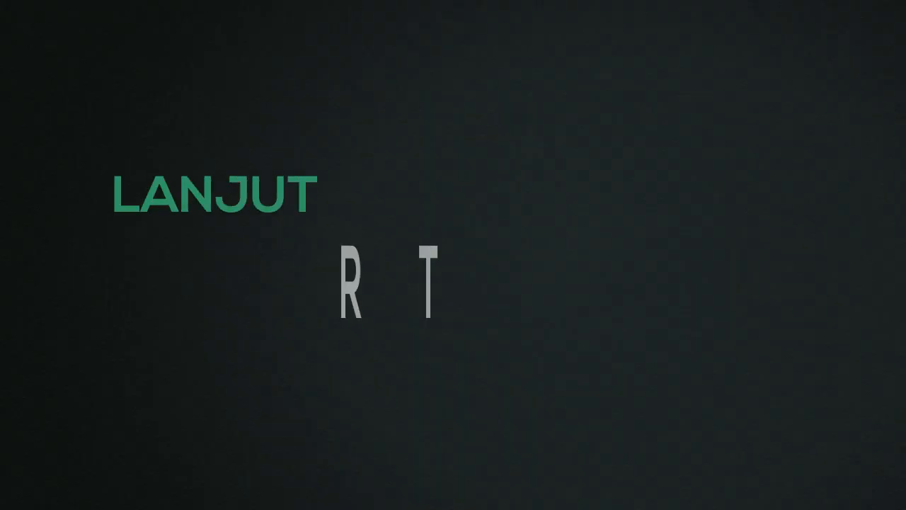